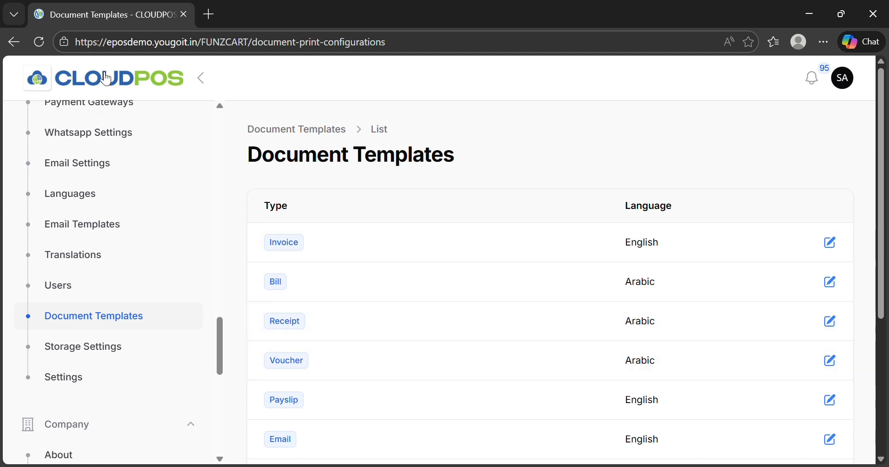
Collapse the side navigation and open the Invoice document template for editing.
click(202, 78)
scroll(355, 195, down, 3)
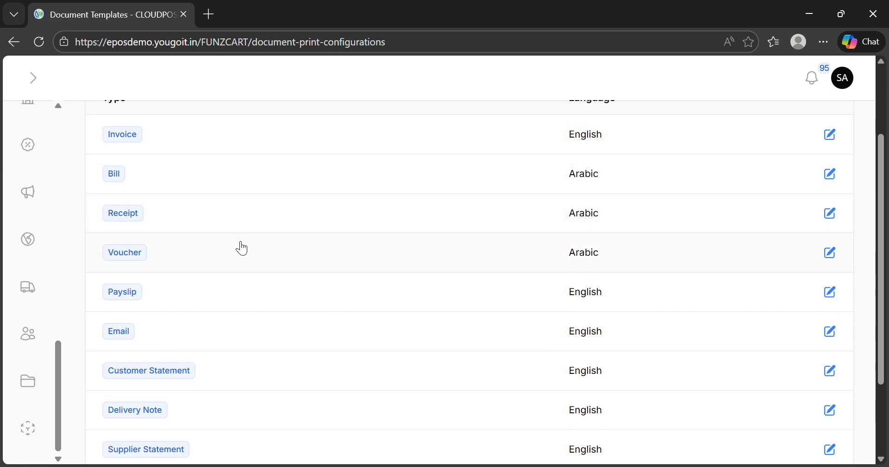
scroll(242, 249, down, 2)
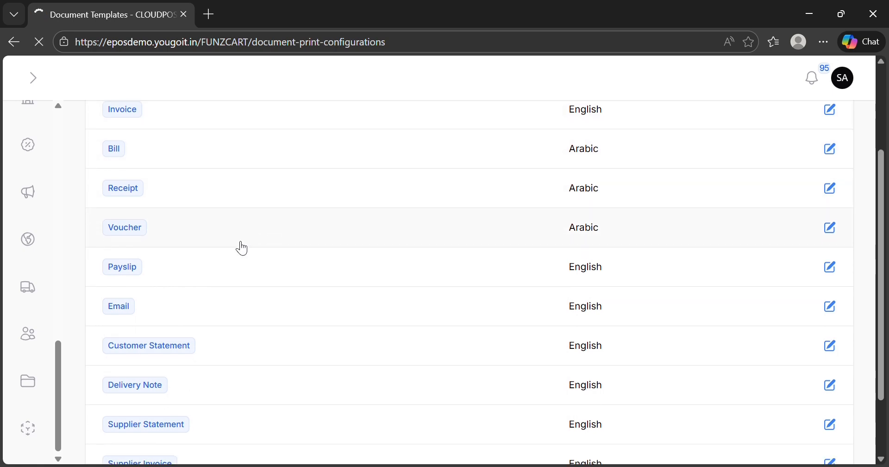
scroll(241, 249, up, 3)
scroll(242, 249, down, 3)
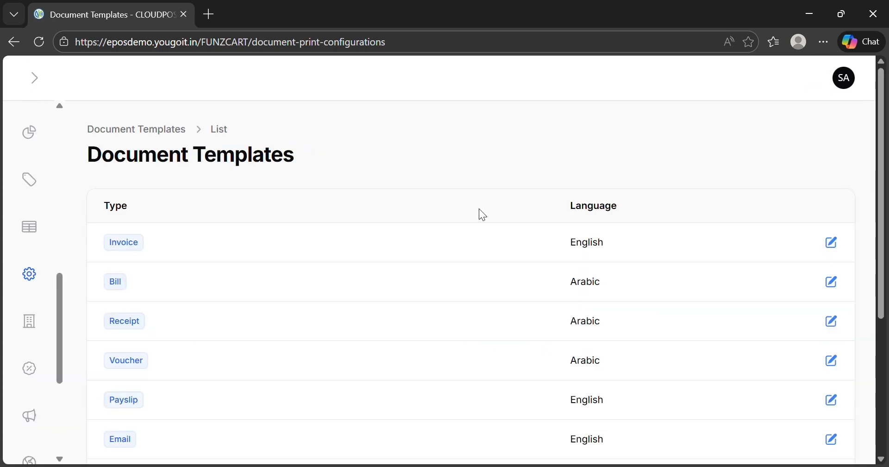
scroll(478, 209, down, 5)
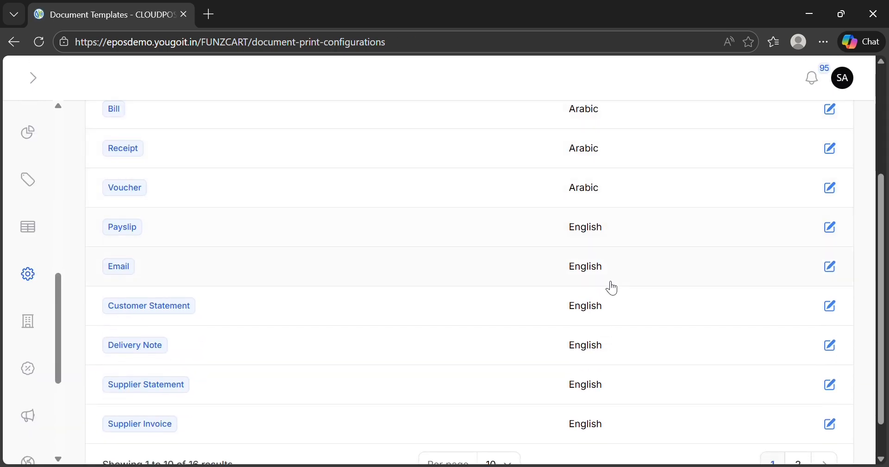
scroll(618, 384, up, 5)
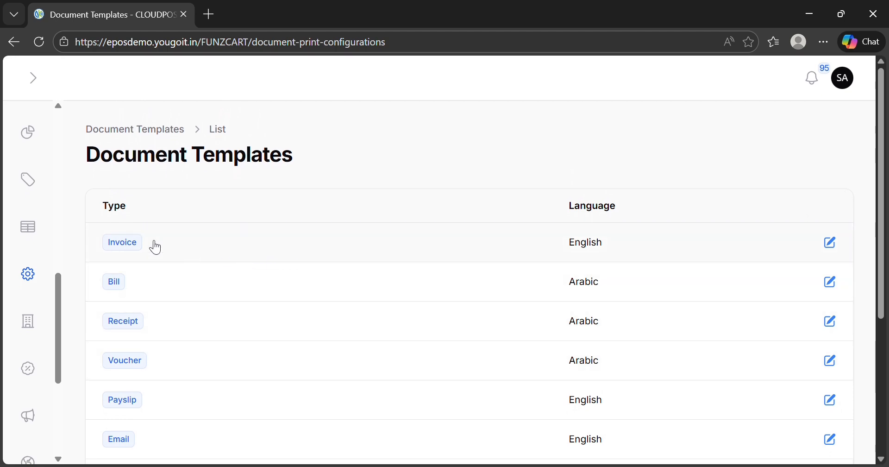
click(830, 242)
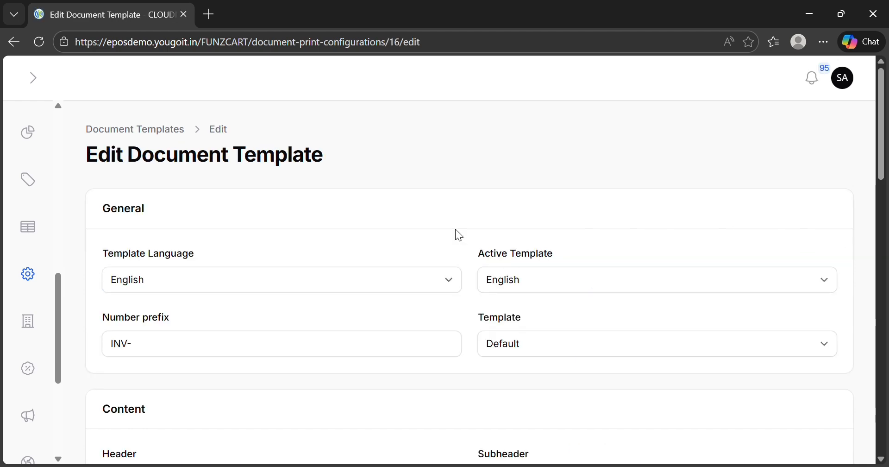
Examine the General section's template language choices, number prefix and template design options.
scroll(433, 216, down, 4)
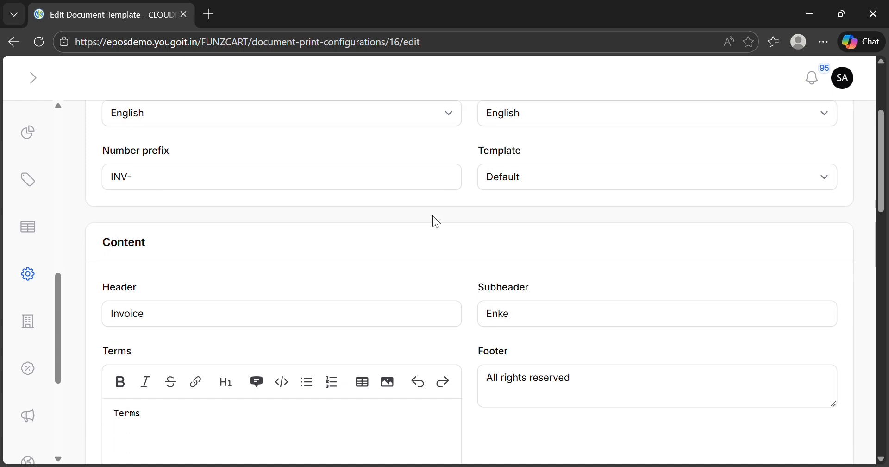
scroll(433, 216, up, 2)
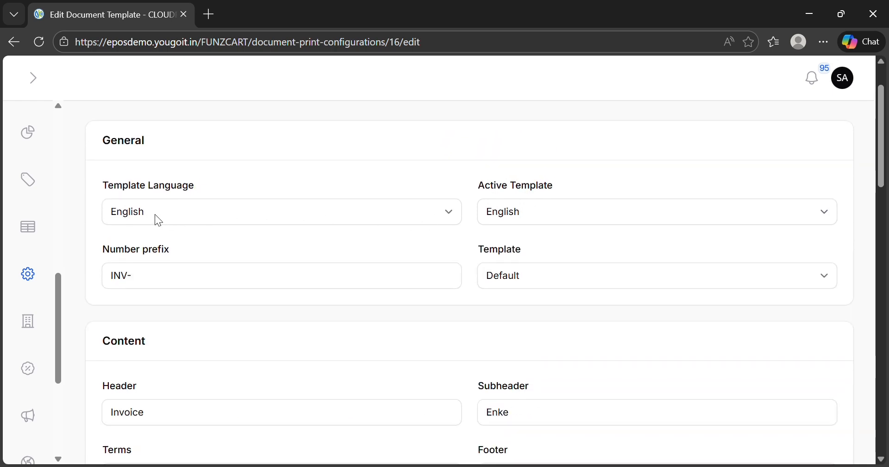
click(316, 214)
click(360, 158)
click(336, 212)
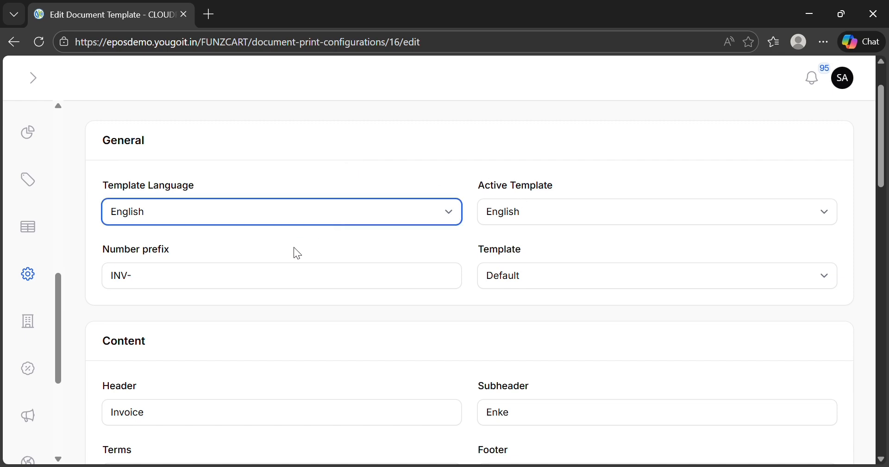
click(402, 159)
click(336, 209)
click(475, 156)
scroll(468, 309, down, 2)
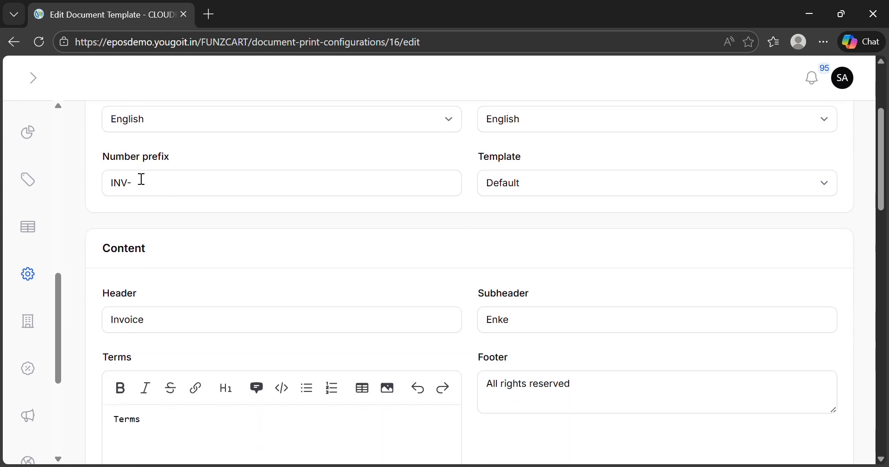
click(406, 185)
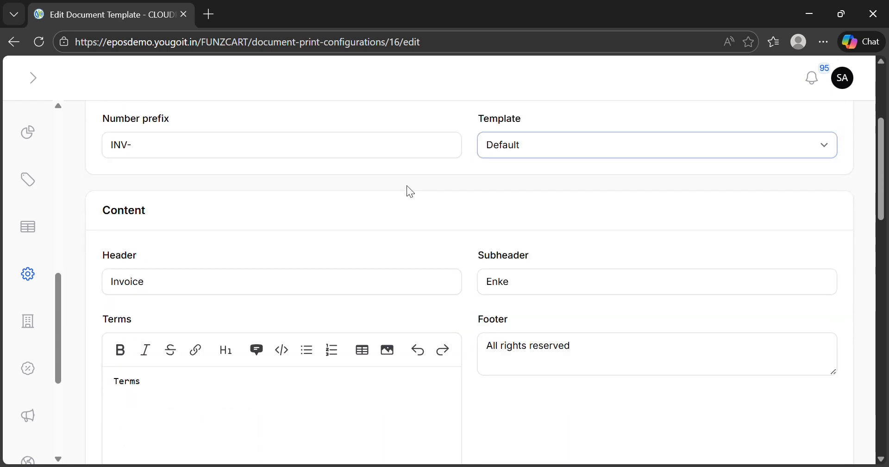
click(514, 153)
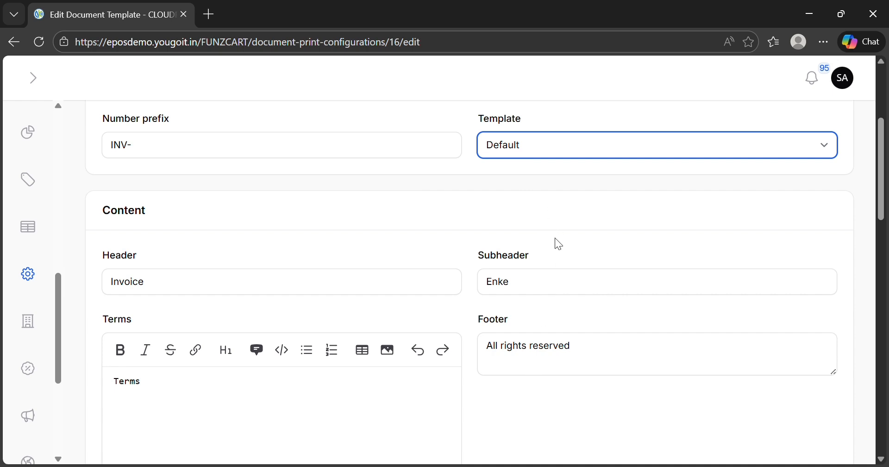
Review the Content section's header, subheader, terms and footer fields alongside the invoice preview in Template Settings.
scroll(411, 201, down, 3)
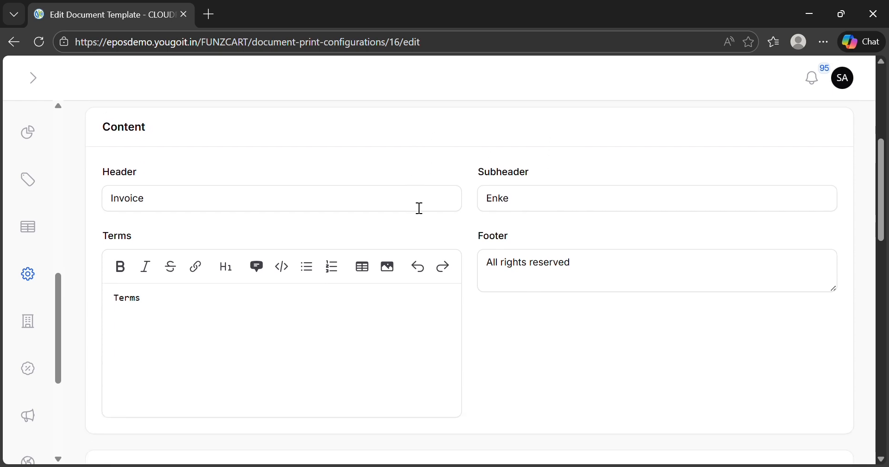
scroll(415, 206, down, 3)
scroll(415, 206, up, 4)
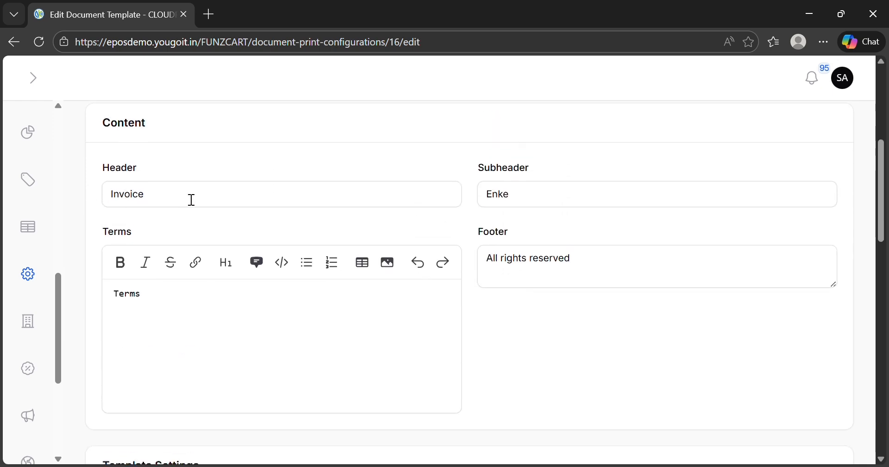
scroll(486, 201, down, 2)
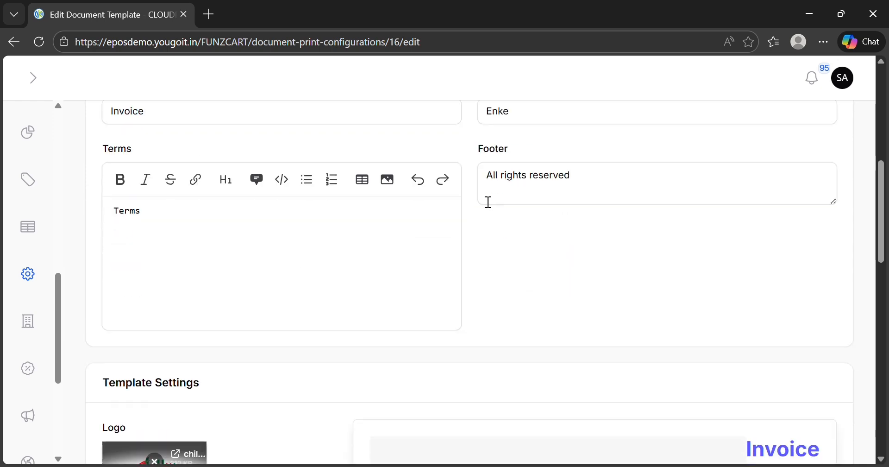
scroll(578, 206, up, 2)
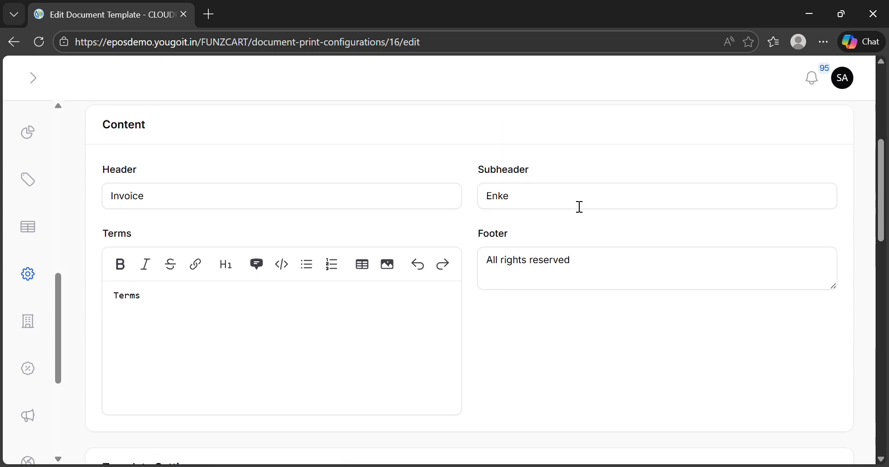
scroll(577, 206, down, 5)
scroll(548, 151, down, 2)
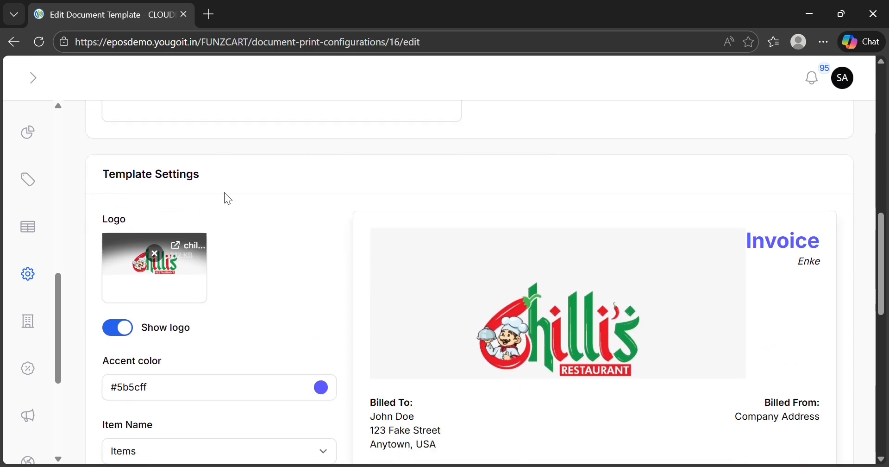
scroll(231, 196, down, 2)
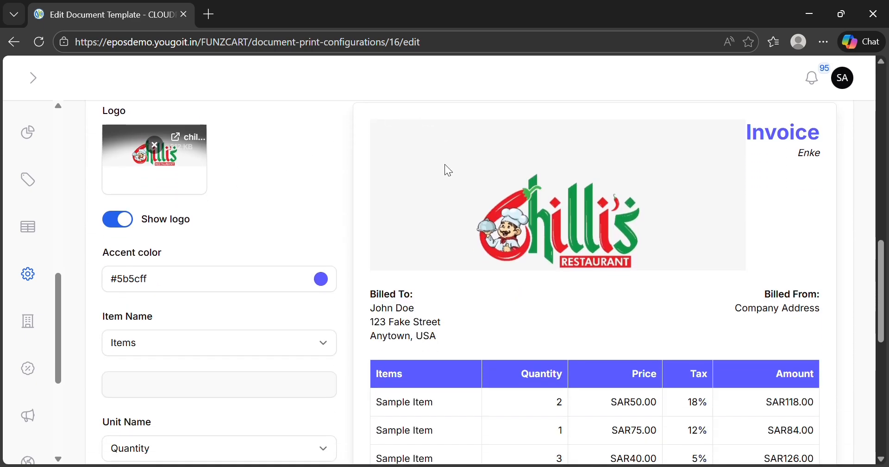
scroll(444, 166, down, 3)
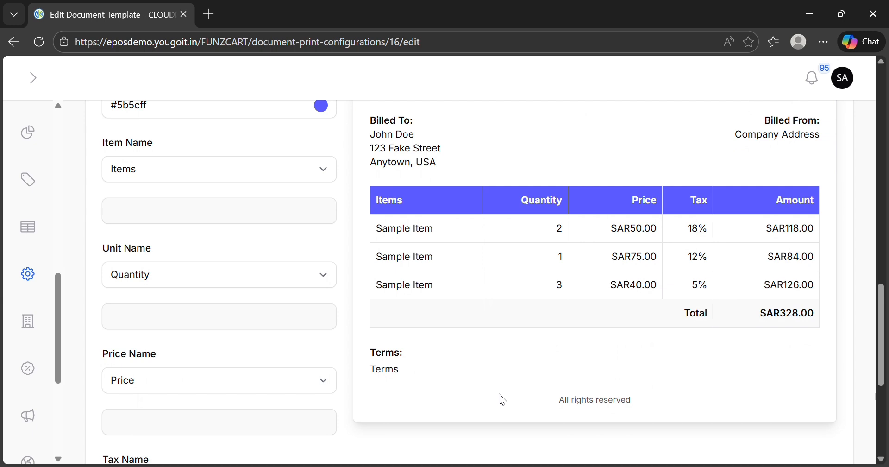
Turn the Show logo option off and back on to compare the invoice preview with and without the logo.
scroll(498, 393, up, 3)
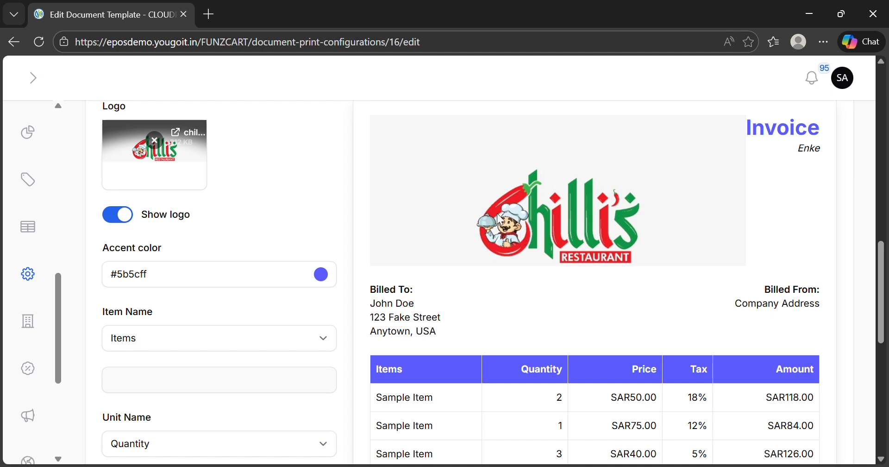
click(115, 218)
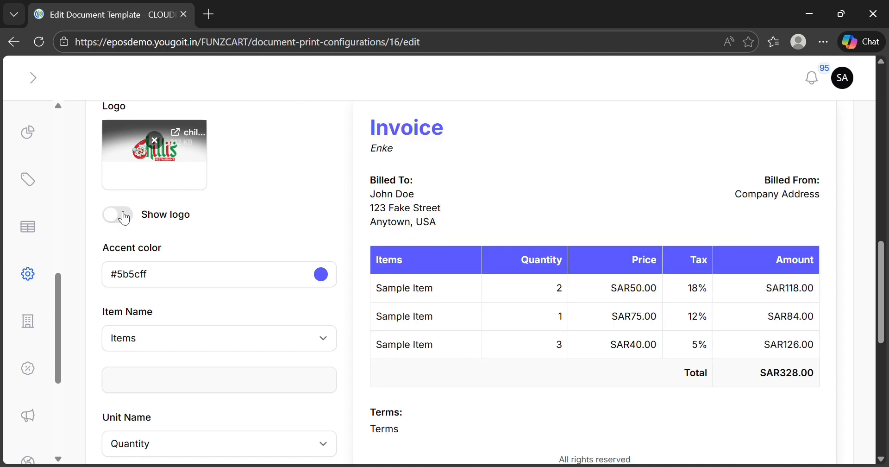
click(122, 214)
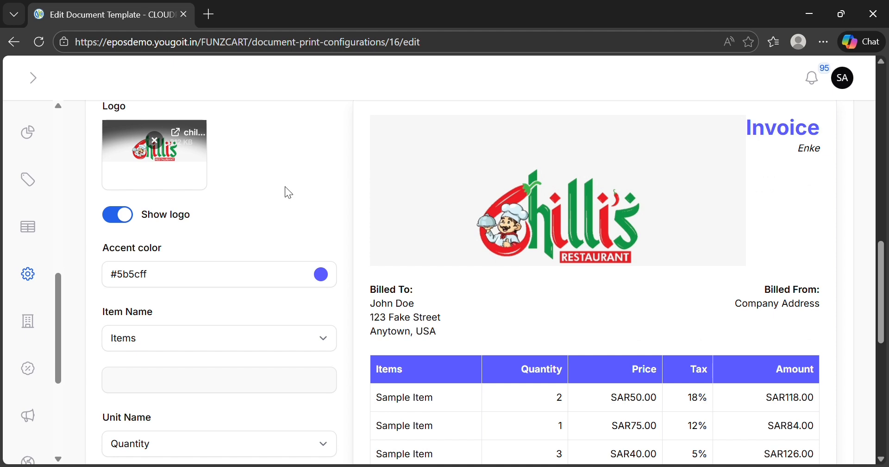
Examine the accent color and the label choices for Item Name, Unit Name and Price Name in Template Settings.
scroll(284, 187, down, 3)
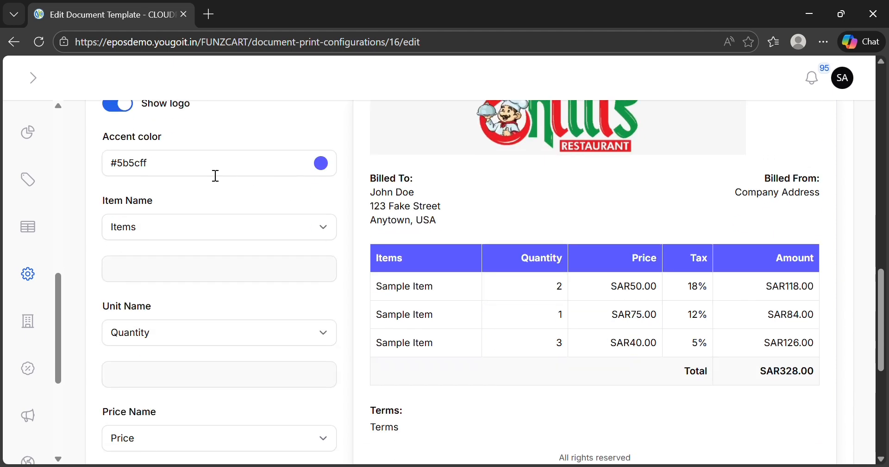
scroll(254, 192, down, 1)
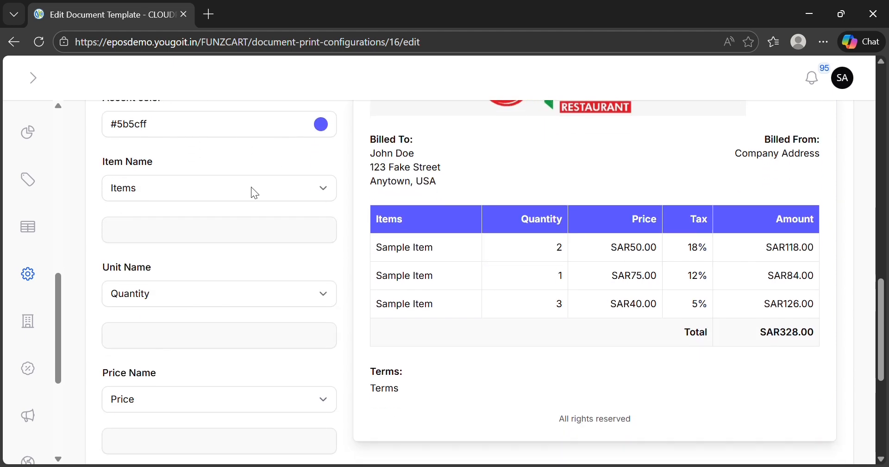
click(209, 188)
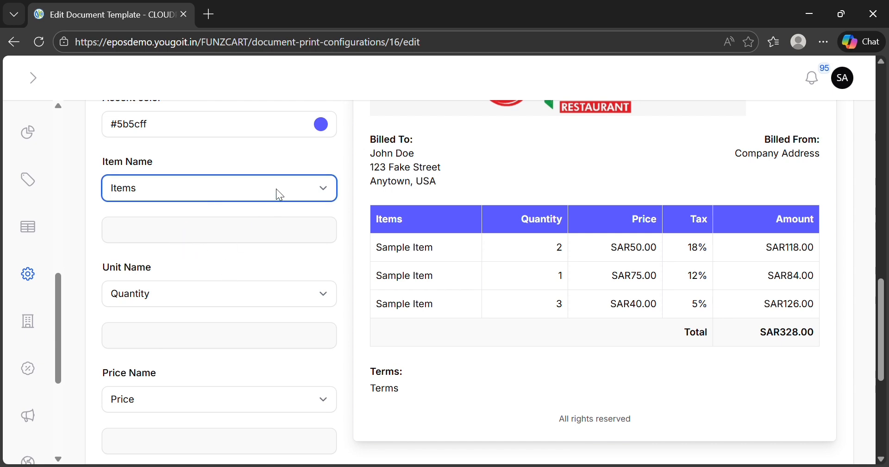
click(261, 294)
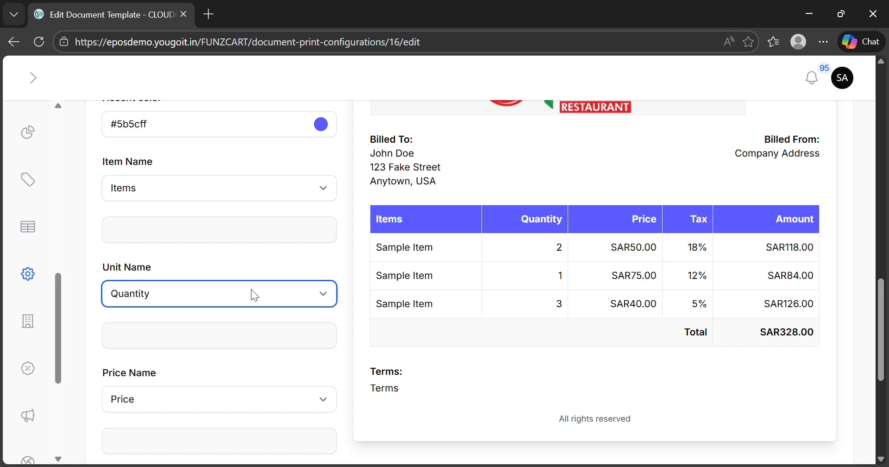
scroll(255, 295, down, 2)
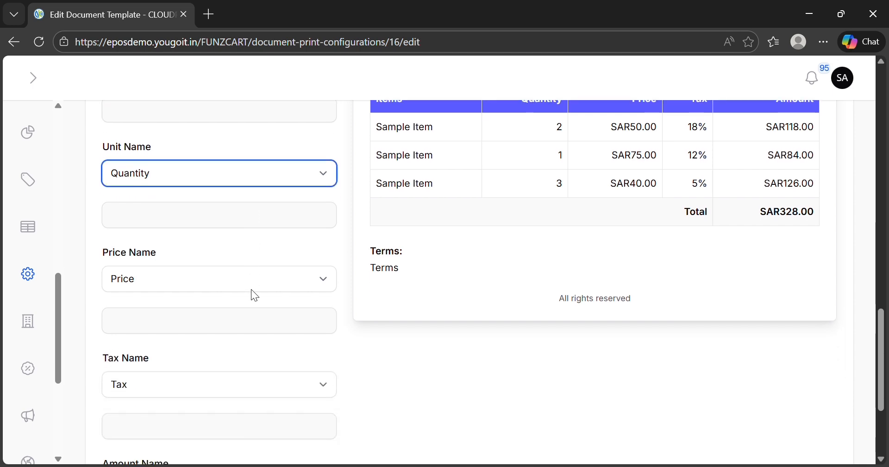
click(254, 274)
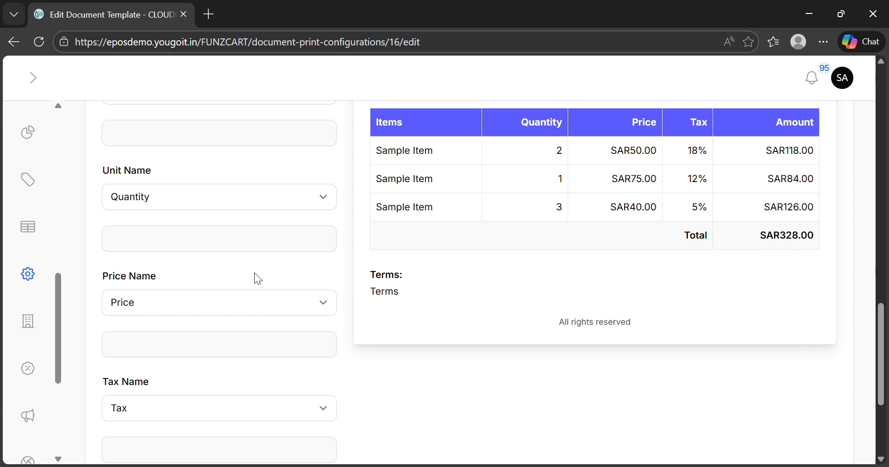
click(258, 307)
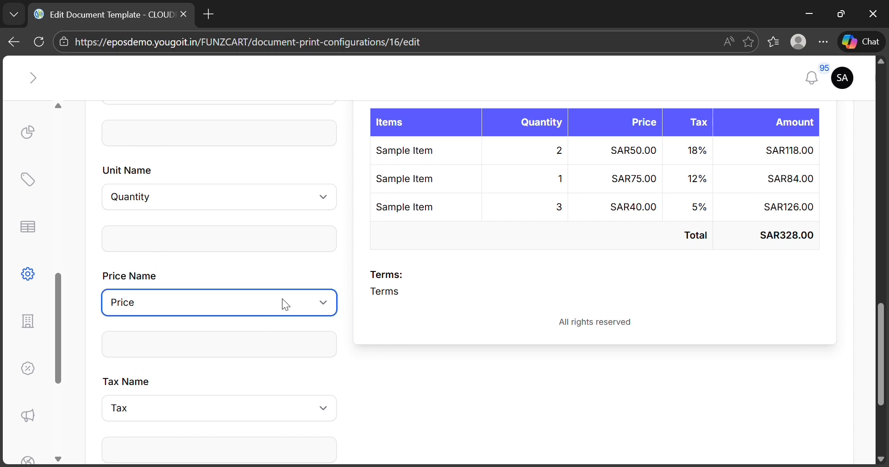
Review the whole Invoice template form against its preview, including the Tax Name and Amount Name labels.
scroll(286, 304, up, 4)
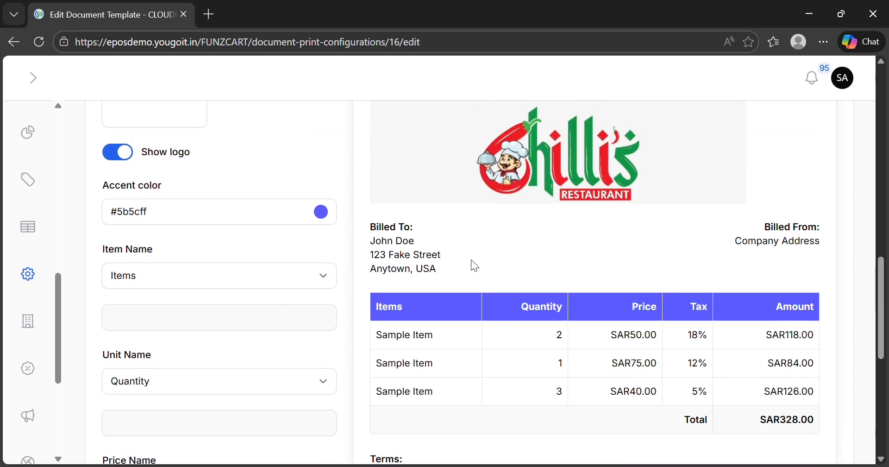
scroll(475, 266, up, 2)
scroll(643, 370, down, 5)
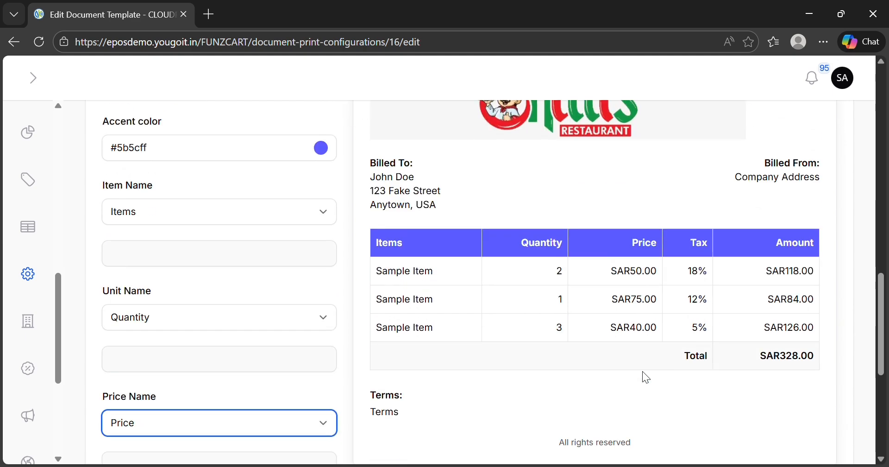
scroll(608, 343, down, 6)
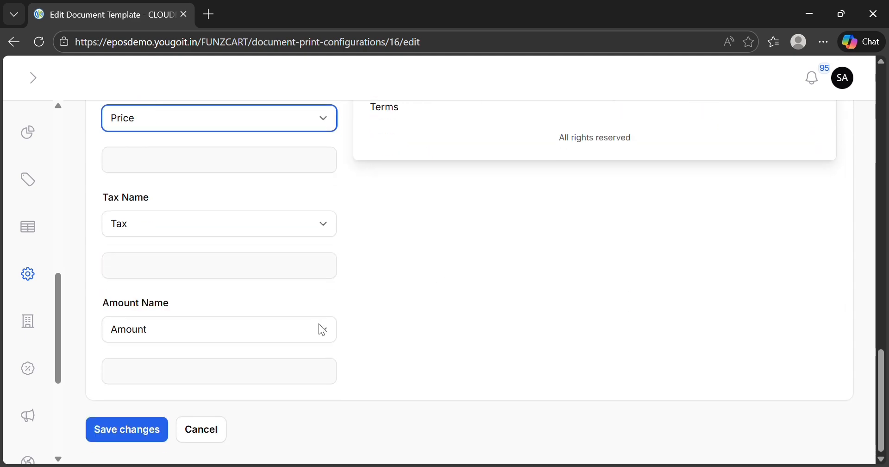
scroll(401, 274, up, 16)
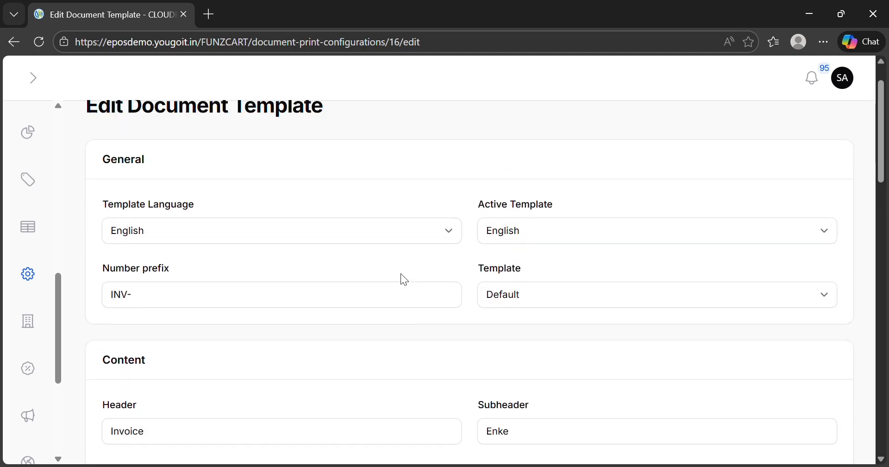
scroll(401, 273, down, 12)
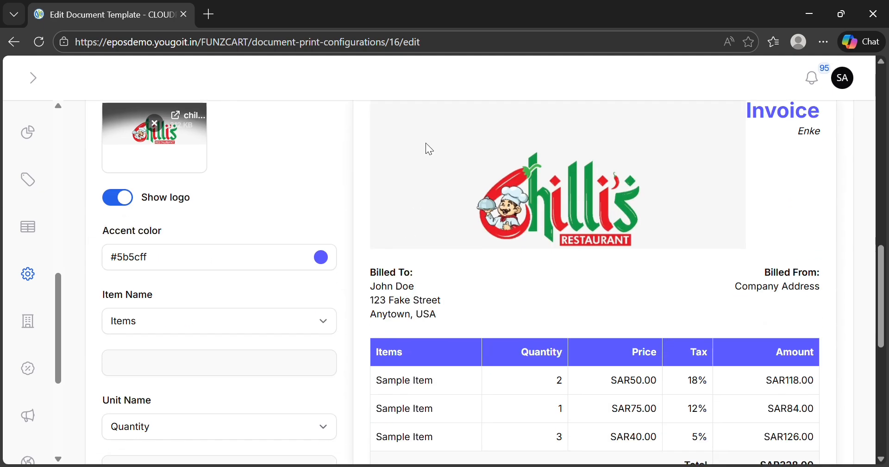
scroll(427, 156, down, 3)
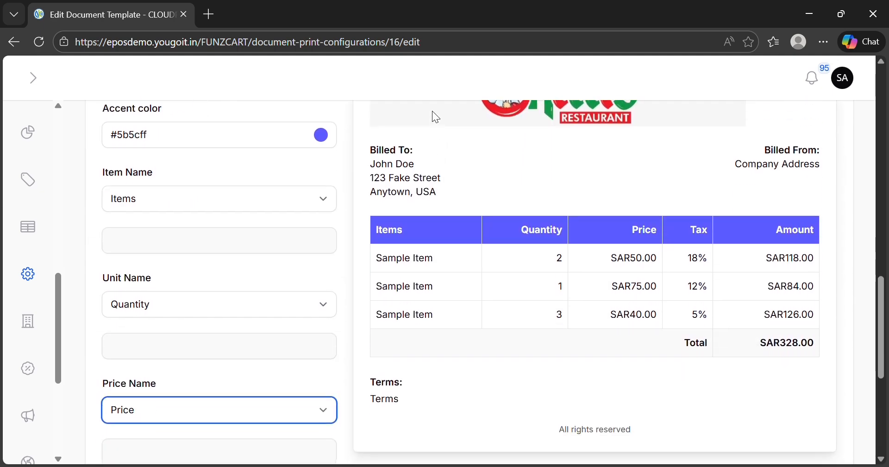
Compare the Invoice template's label settings with its preview and leave the form without saving changes.
scroll(472, 150, up, 10)
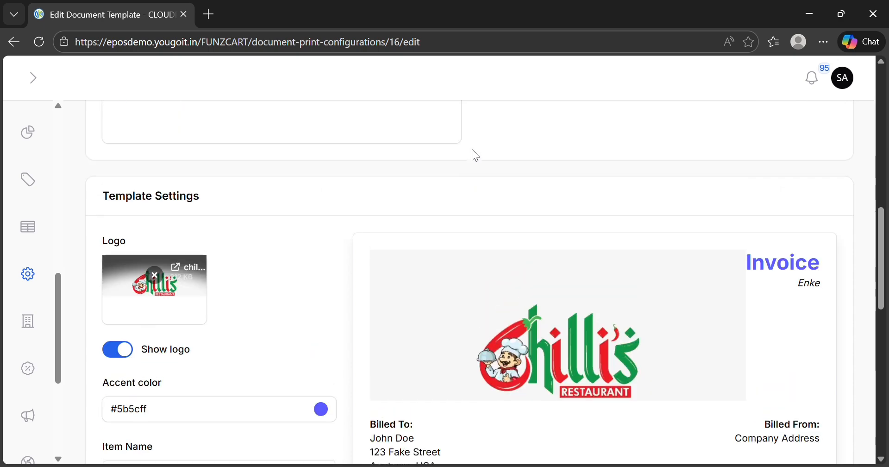
scroll(472, 150, down, 10)
scroll(472, 149, down, 7)
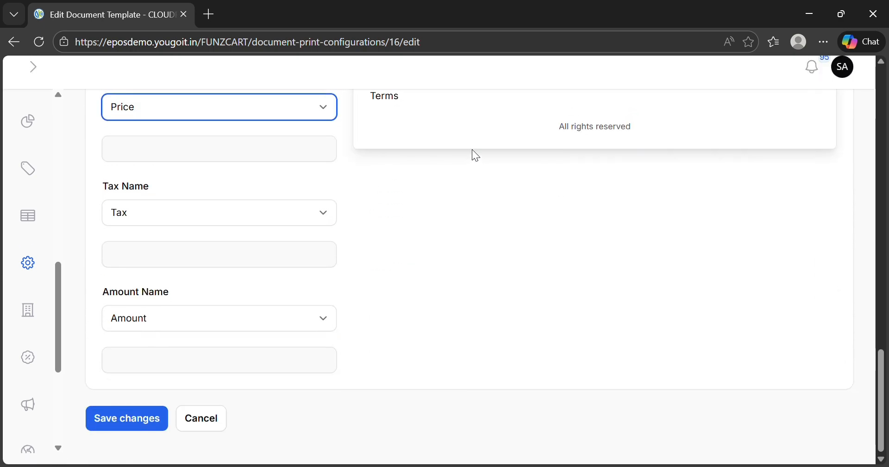
scroll(437, 268, up, 3)
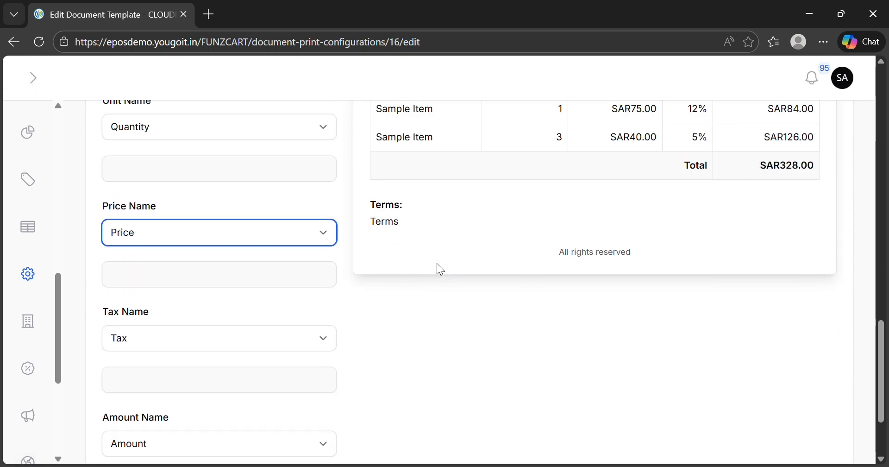
scroll(437, 268, down, 3)
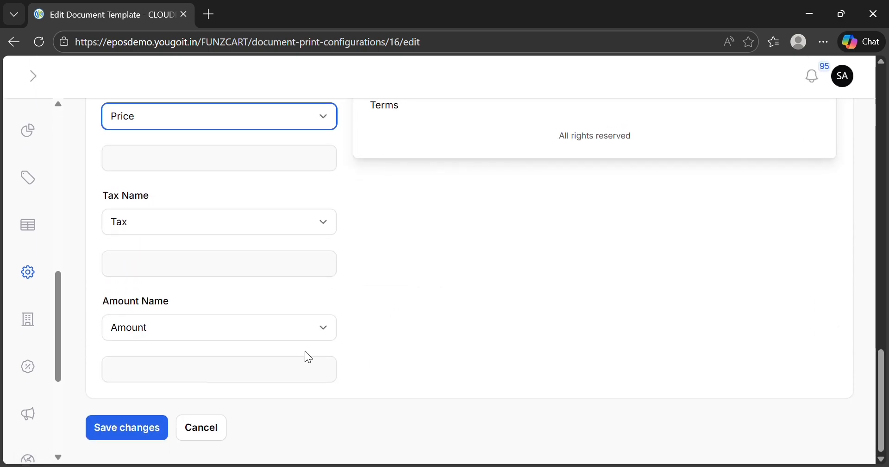
click(204, 430)
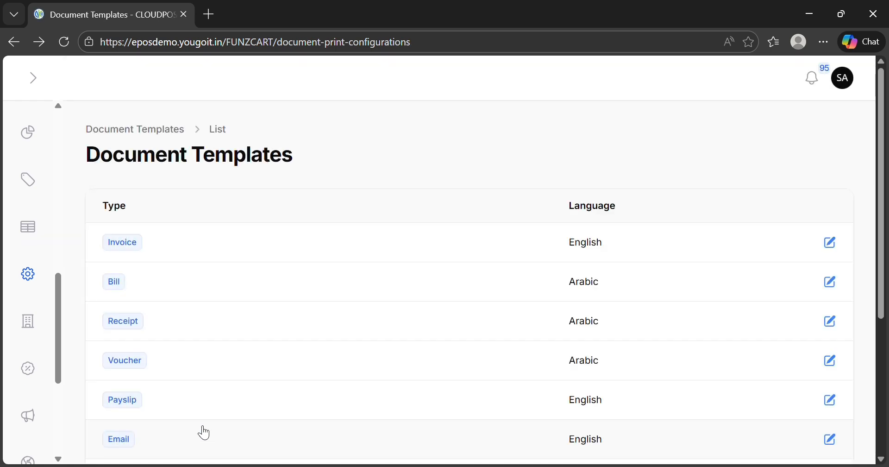
Look through the template types in the Document Templates list and open the Receipt template for editing.
scroll(203, 432, down, 3)
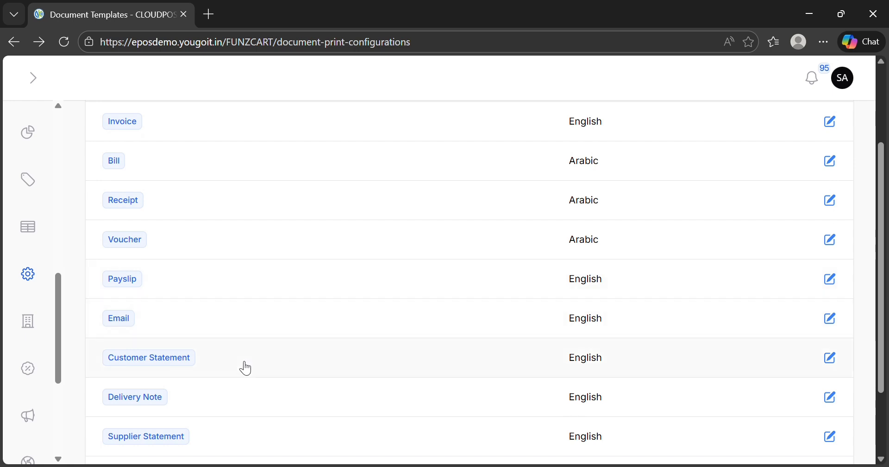
scroll(246, 368, down, 3)
scroll(245, 368, up, 5)
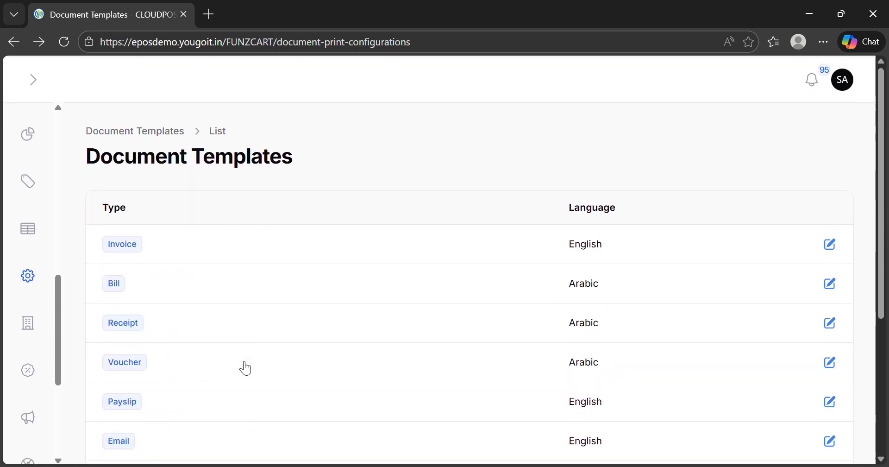
scroll(246, 368, down, 1)
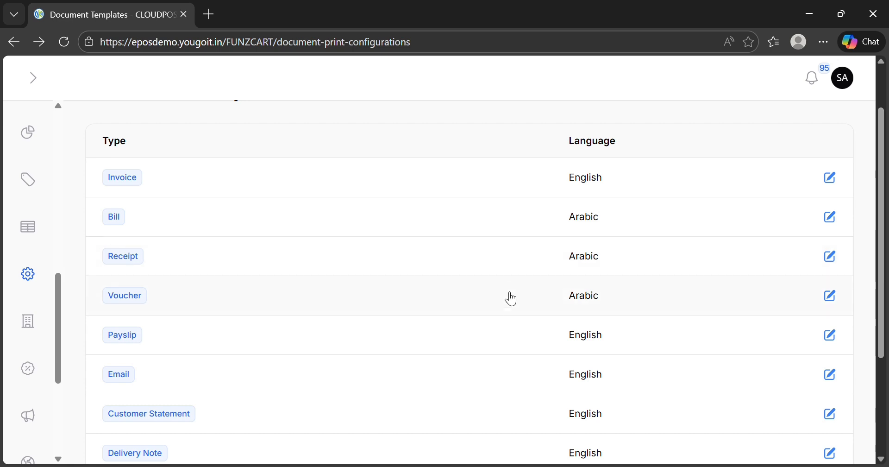
click(842, 262)
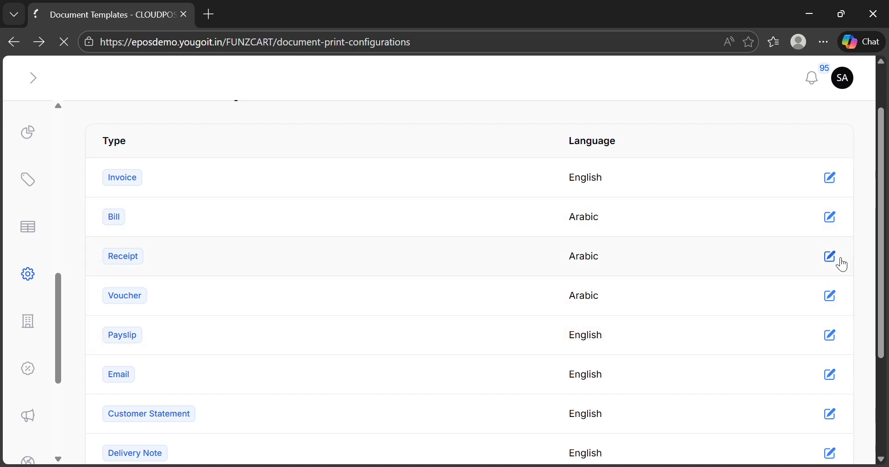
Review the Receipt template's General settings and its Content header, subheader, terms and footer fields.
scroll(339, 284, down, 2)
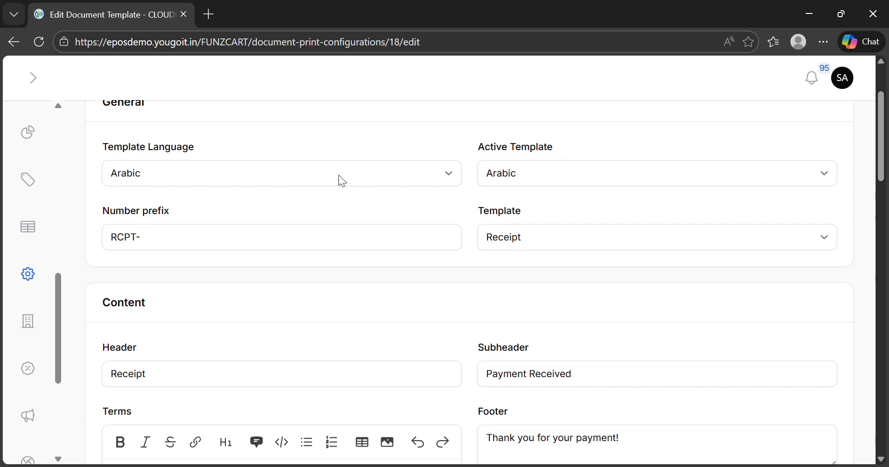
scroll(339, 175, down, 1)
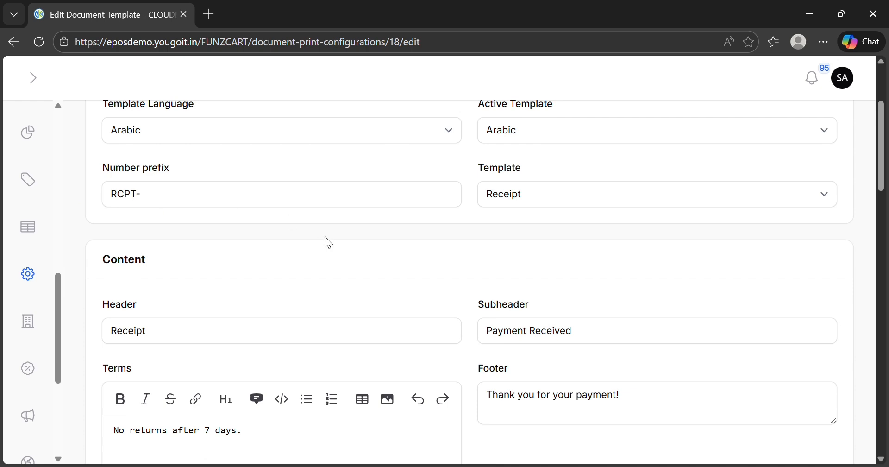
scroll(324, 242, down, 2)
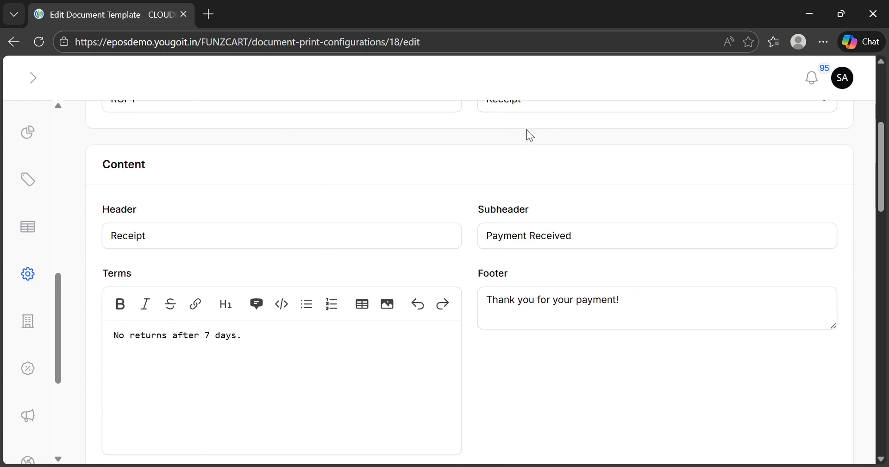
scroll(526, 129, down, 1)
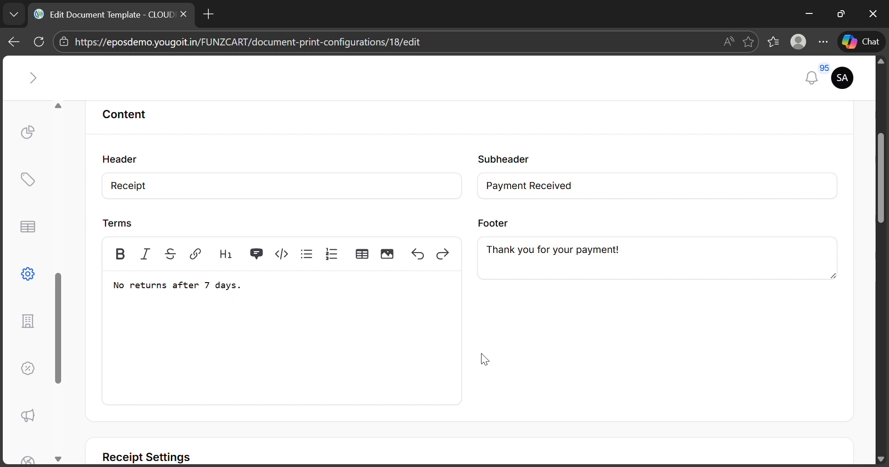
scroll(482, 358, down, 1)
scroll(535, 316, down, 8)
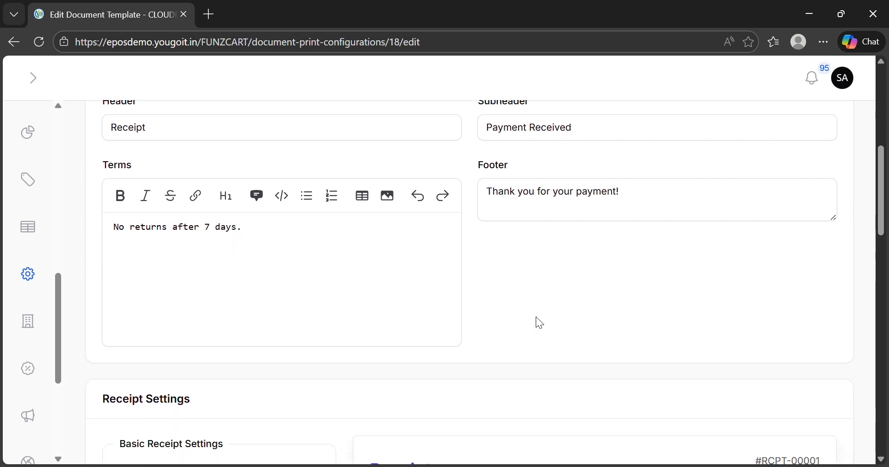
Compare the Basic Receipt Settings and Entity Information options with the receipt preview.
scroll(536, 317, up, 3)
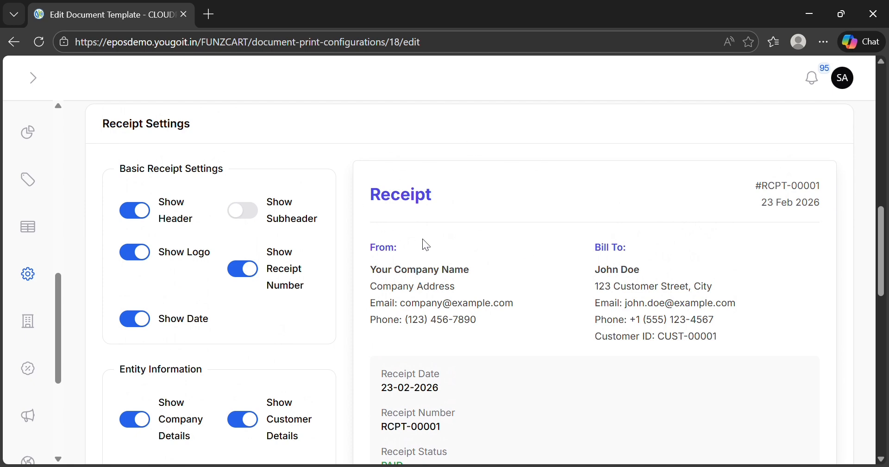
scroll(422, 239, down, 1)
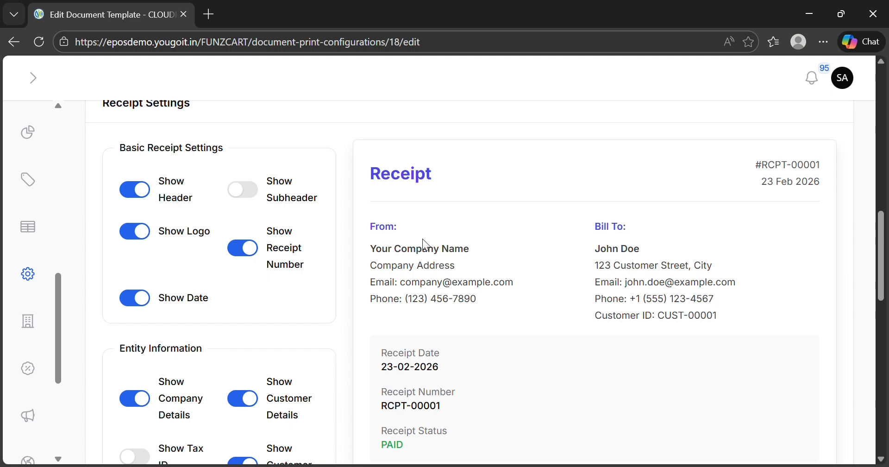
scroll(422, 238, down, 3)
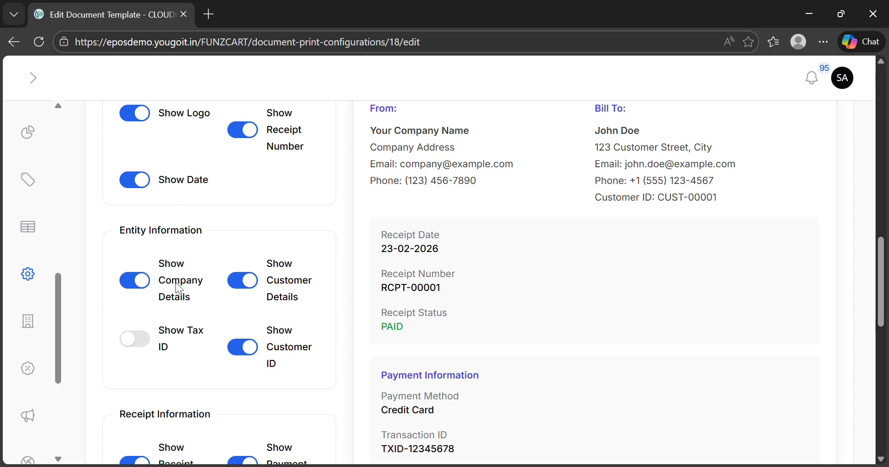
scroll(237, 269, up, 2)
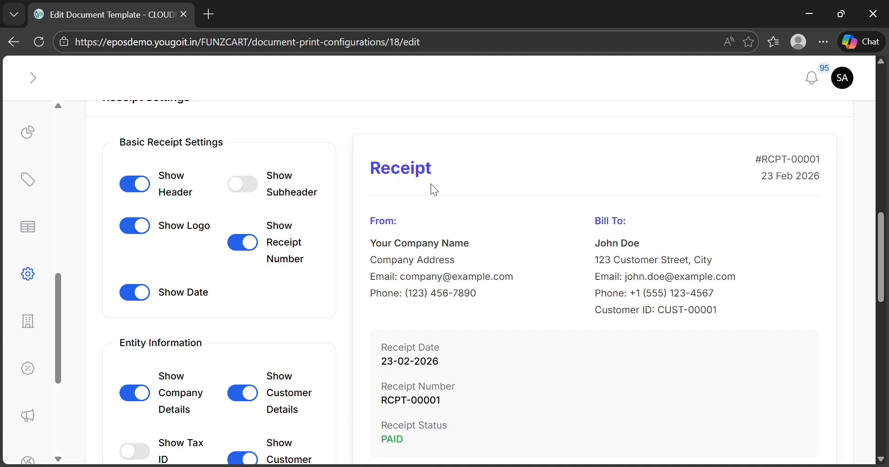
scroll(431, 184, down, 1)
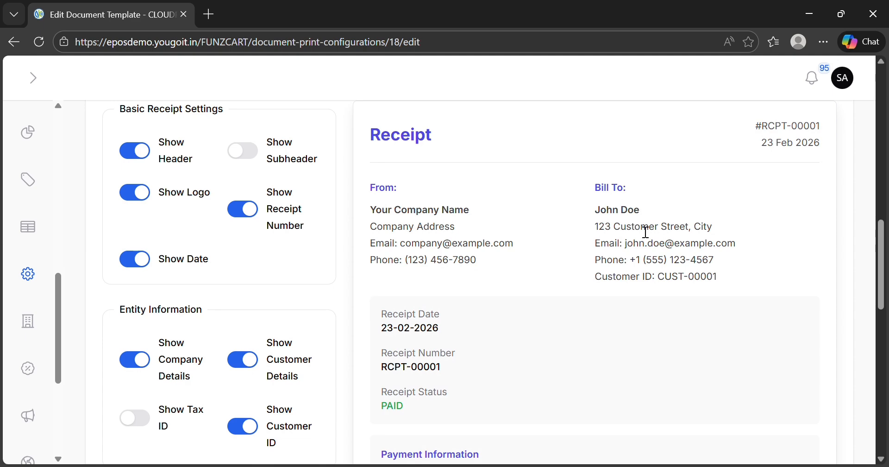
scroll(260, 227, down, 10)
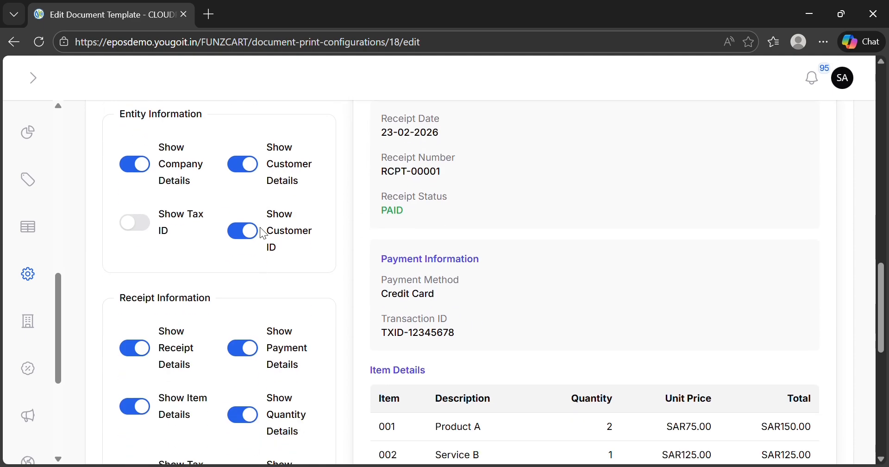
Examine the Receipt Information and Additional Features options alongside the item details and totals in the receipt preview.
scroll(260, 227, down, 1)
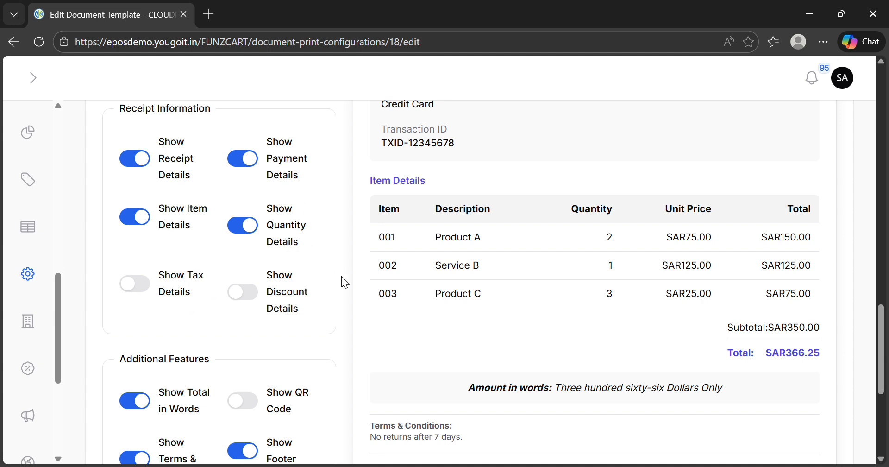
scroll(326, 307, up, 1)
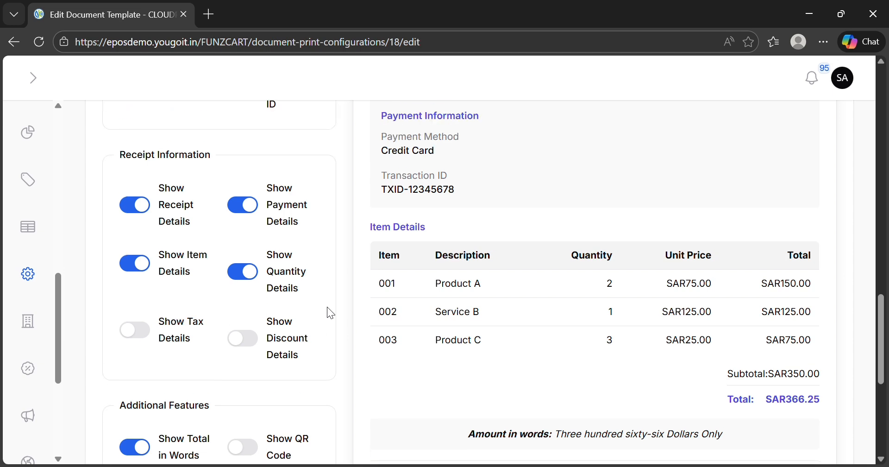
scroll(297, 343, down, 6)
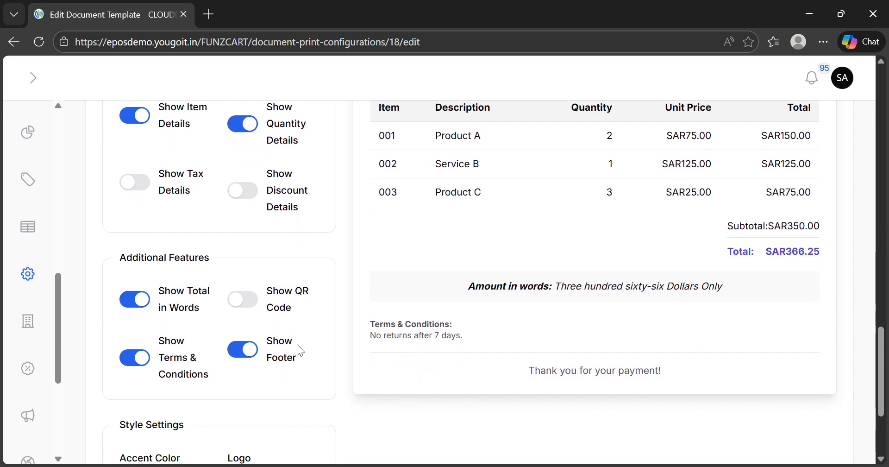
Turn the Show QR Code option on and back off to compare the receipt preview with and without the code.
scroll(300, 351, up, 1)
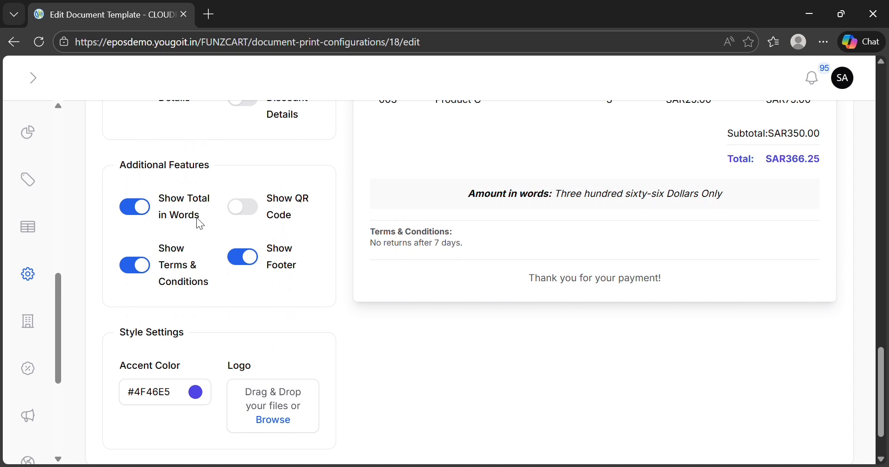
scroll(186, 222, up, 1)
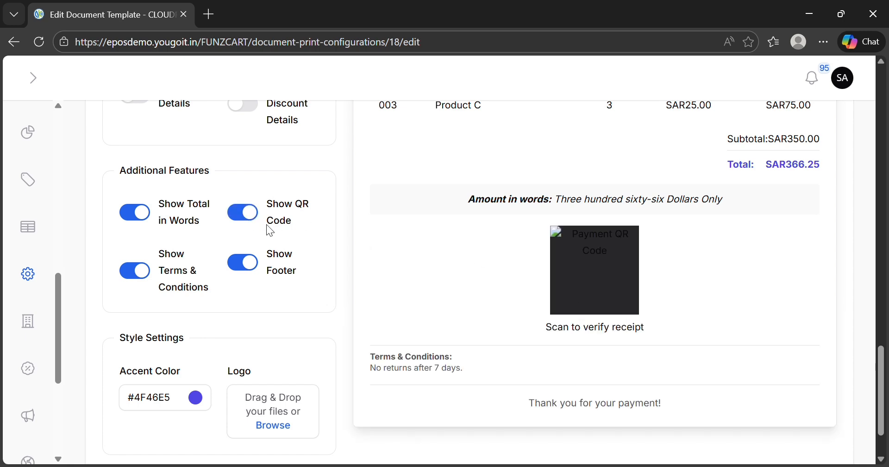
click(248, 209)
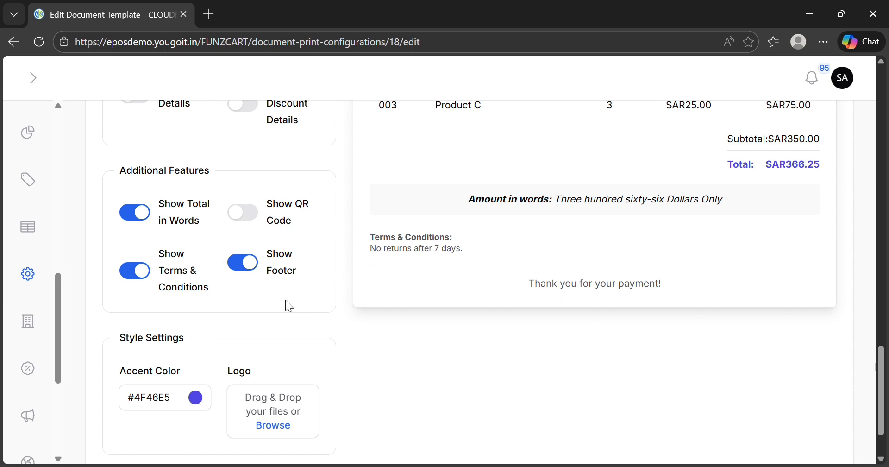
Review the whole Receipt template form against its preview, from the General section down to Style Settings.
scroll(285, 301, down, 2)
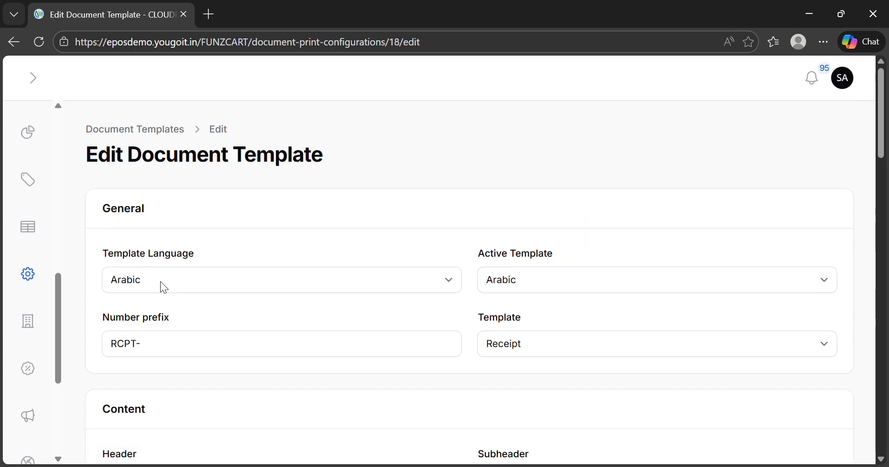
scroll(161, 282, down, 15)
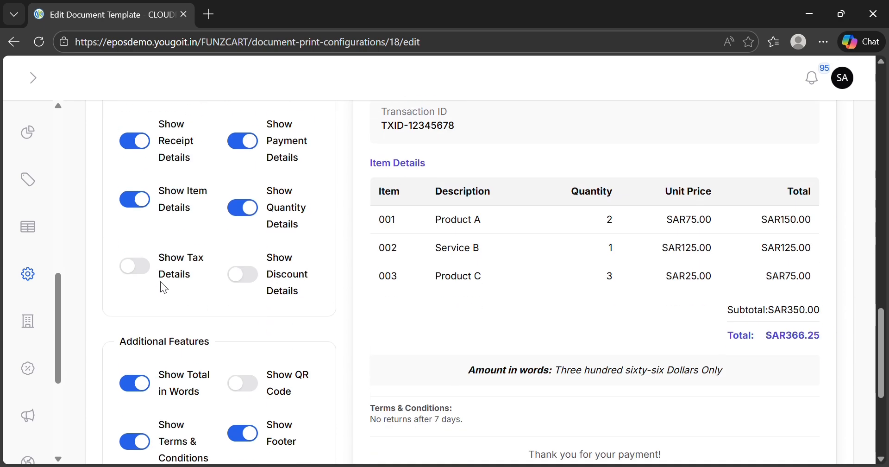
scroll(160, 282, down, 5)
scroll(161, 281, up, 3)
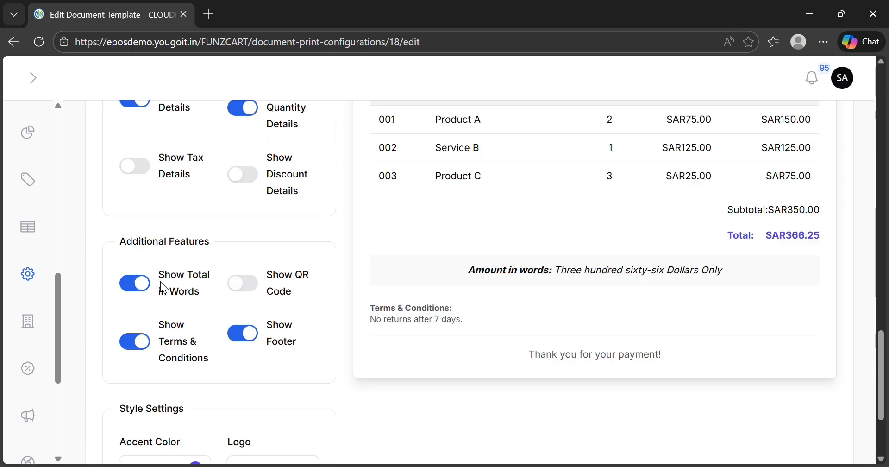
scroll(160, 281, up, 10)
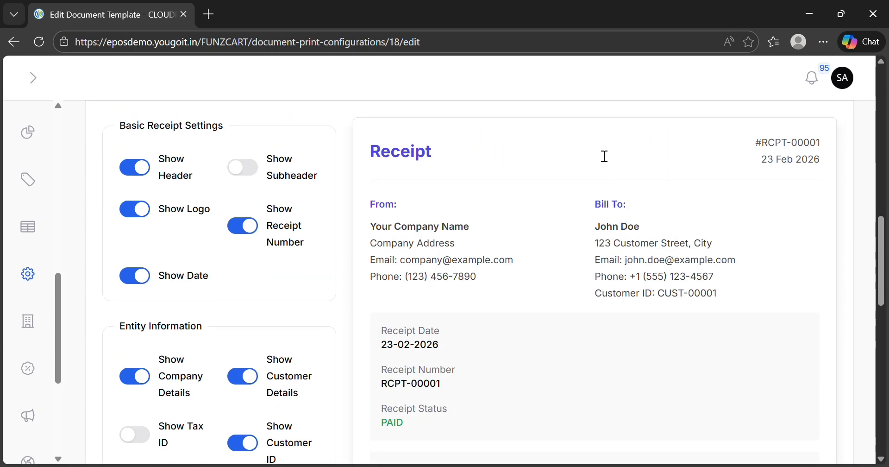
scroll(602, 155, up, 1)
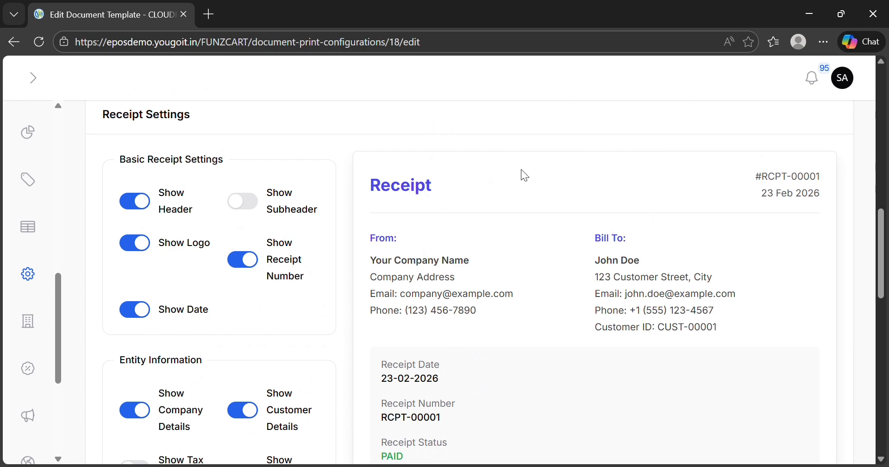
scroll(522, 171, down, 1)
scroll(544, 366, down, 15)
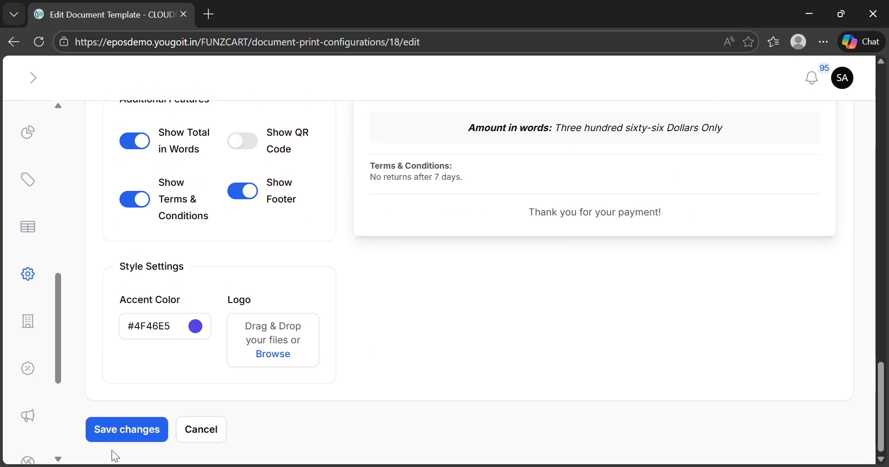
Leave the Receipt template without saving changes and look through the template types in the Document Templates list.
click(193, 442)
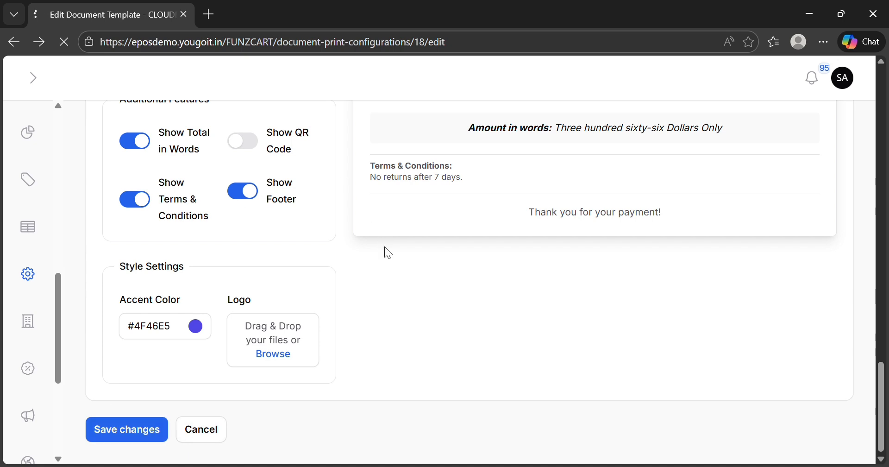
scroll(390, 253, down, 2)
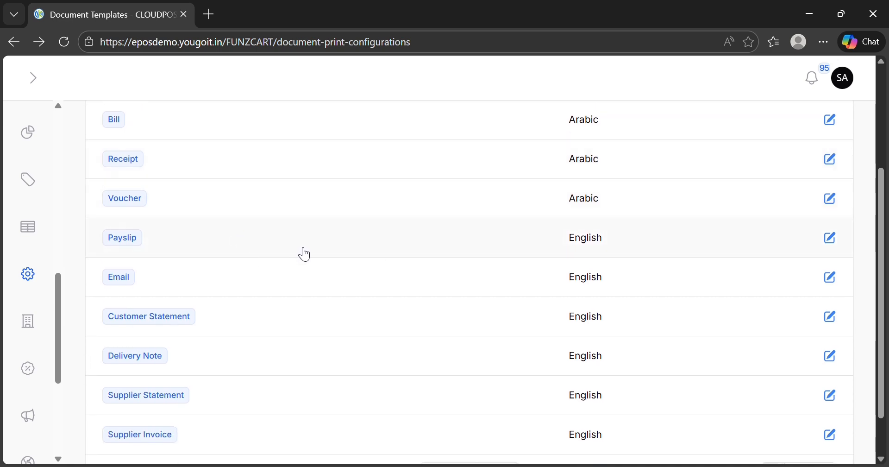
scroll(304, 253, down, 1)
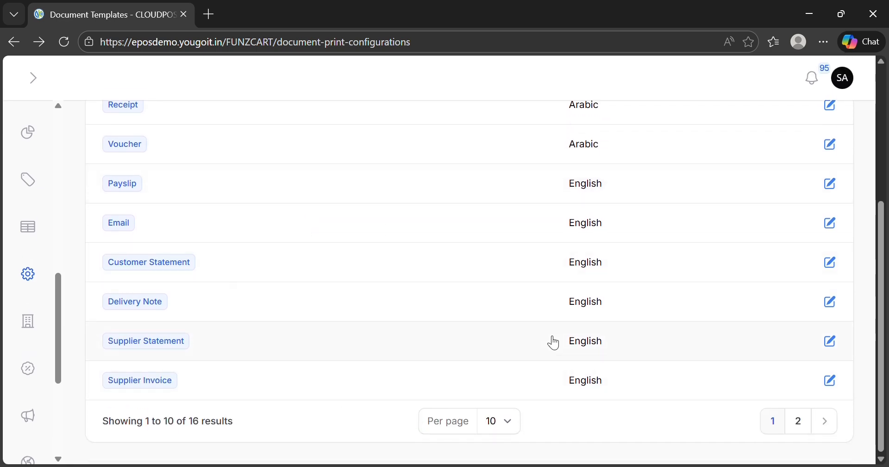
Open the Payslip template for editing and review its General and Content sections.
scroll(575, 260, up, 1)
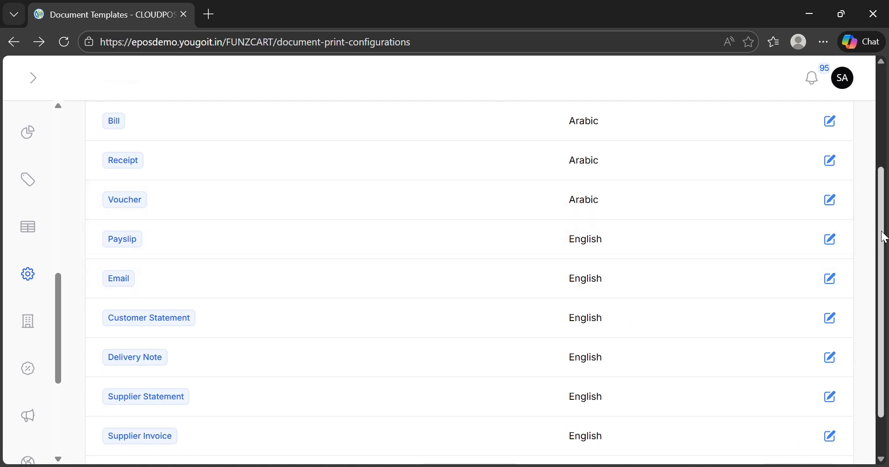
click(842, 243)
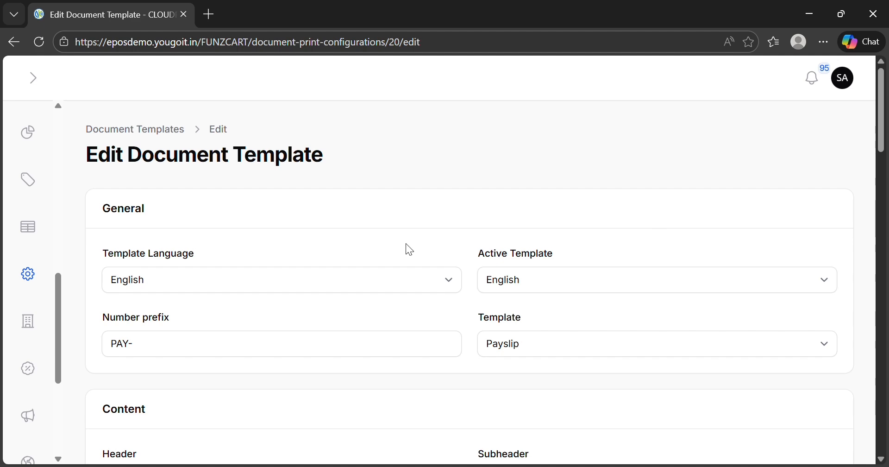
scroll(490, 283, down, 2)
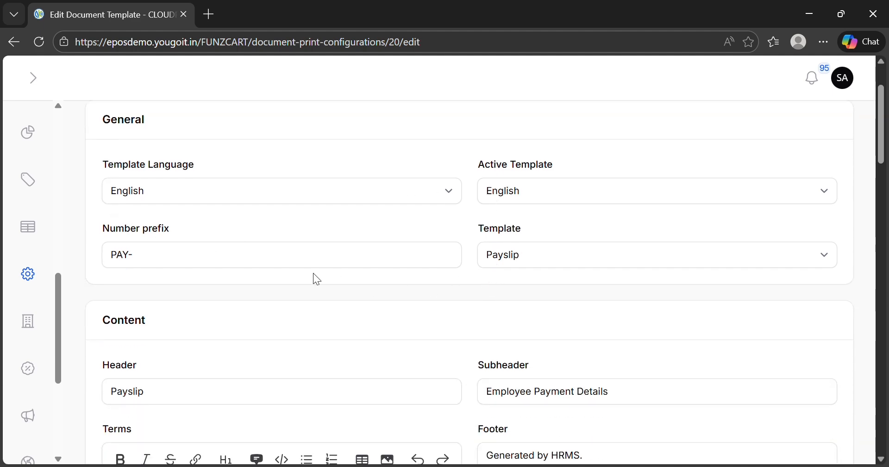
scroll(480, 309, down, 8)
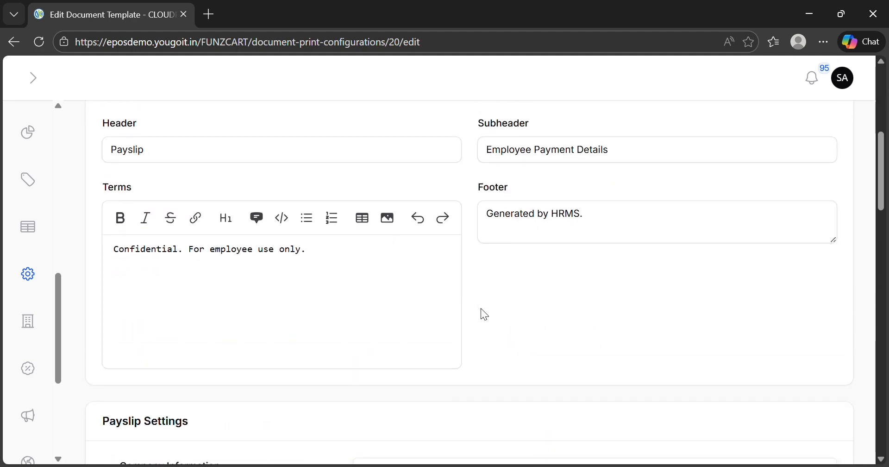
Examine the employee, bank, earnings, deductions and net salary areas of the payslip preview alongside the Payslip Settings options.
scroll(481, 309, down, 4)
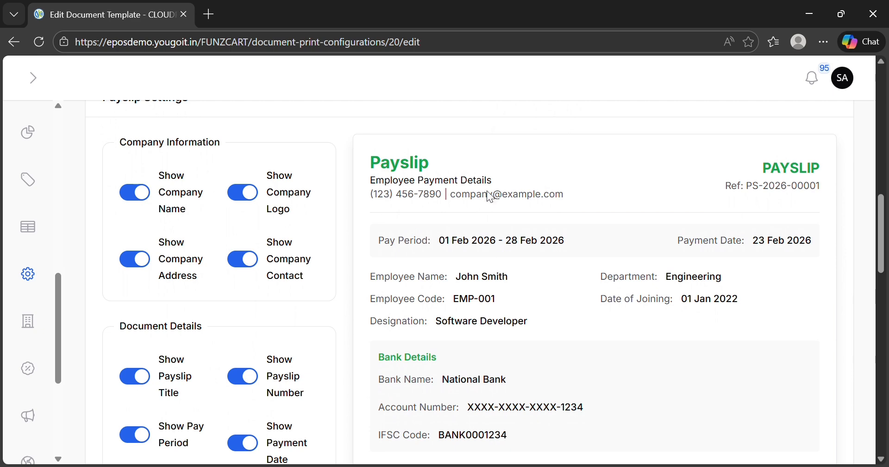
scroll(546, 437, down, 7)
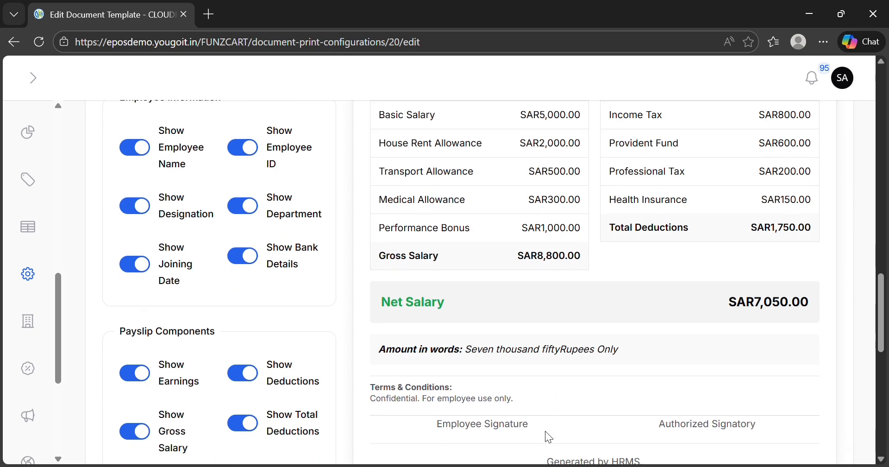
scroll(478, 296, up, 2)
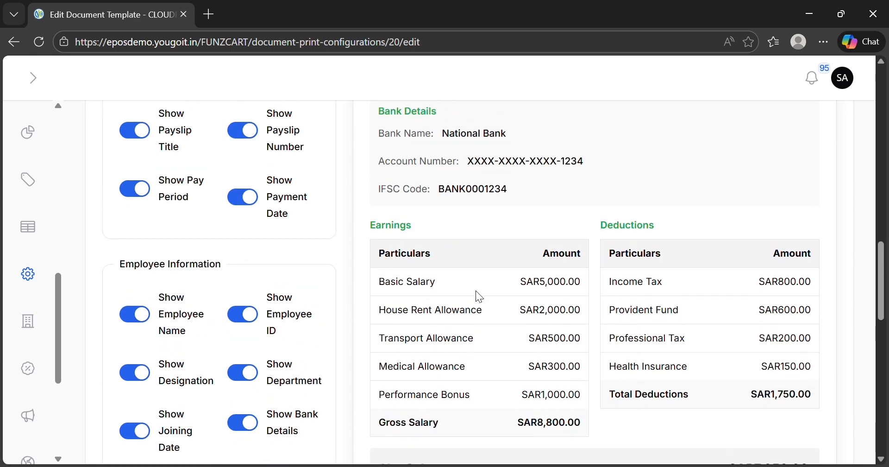
scroll(280, 340, down, 2)
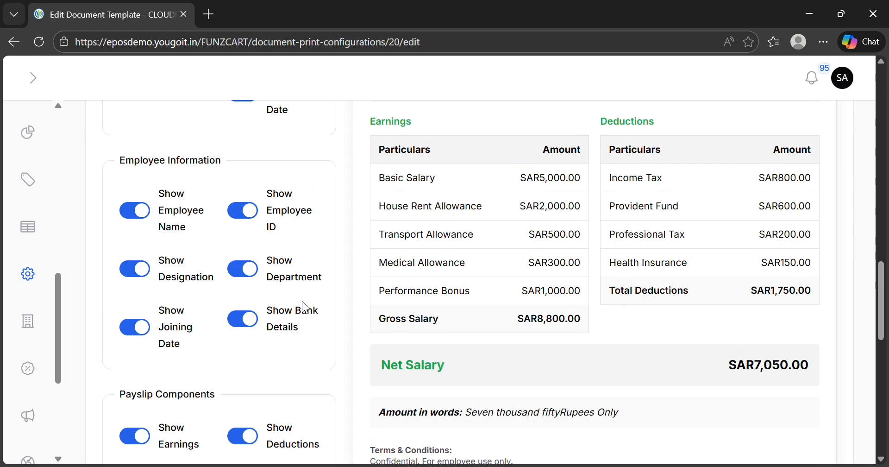
scroll(306, 339, up, 4)
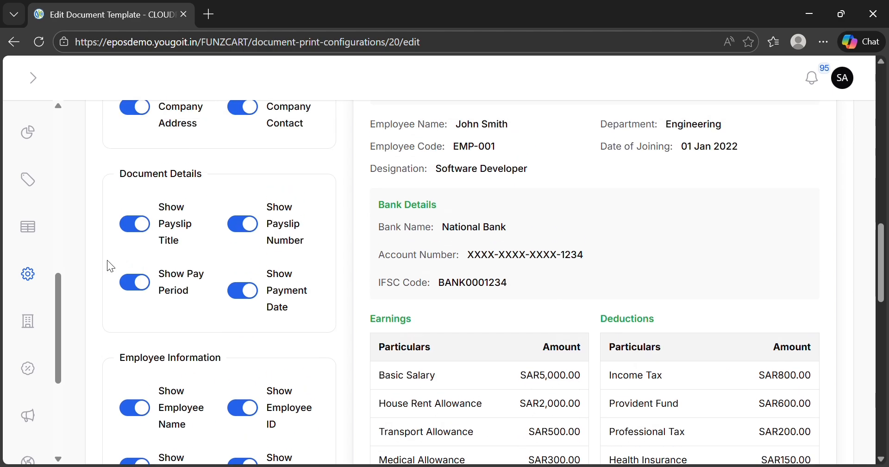
scroll(274, 262, up, 4)
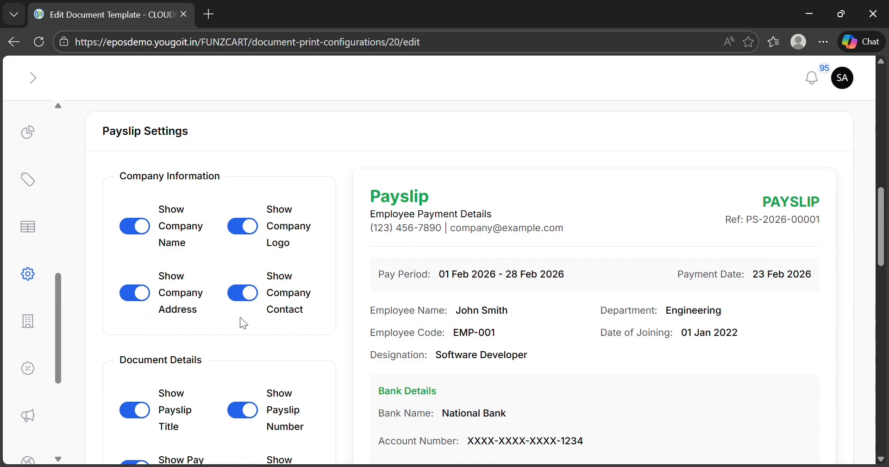
Go through the Payslip Settings option groups from Company Information down to Additional Information and Style Settings.
scroll(242, 320, down, 10)
scroll(240, 316, up, 10)
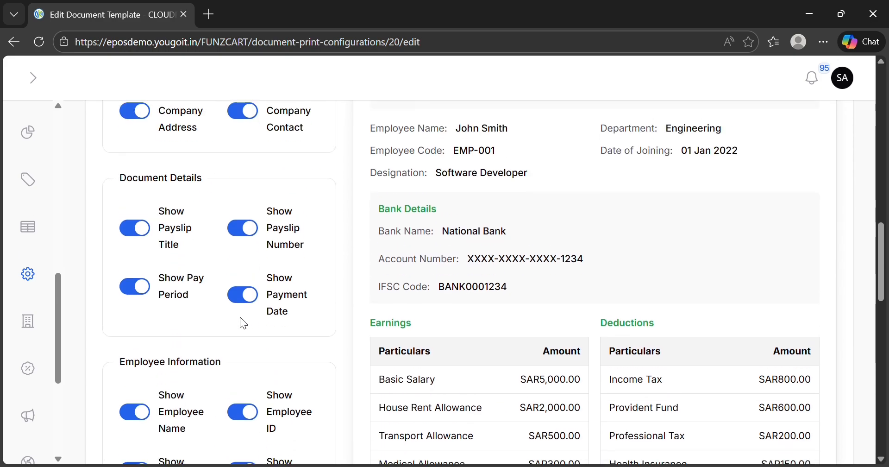
scroll(301, 276, down, 10)
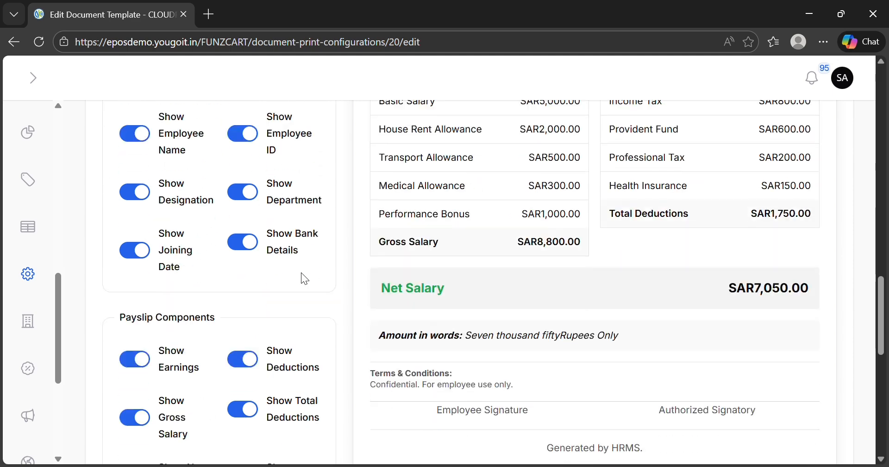
scroll(303, 278, up, 1)
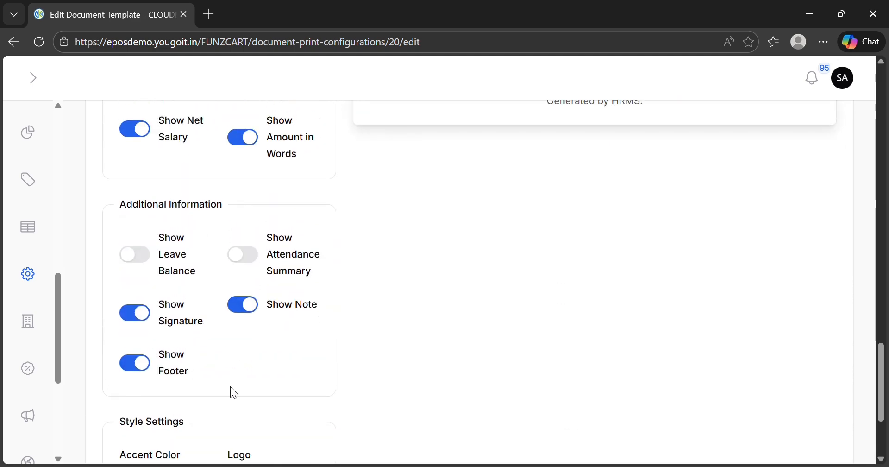
scroll(256, 333, down, 4)
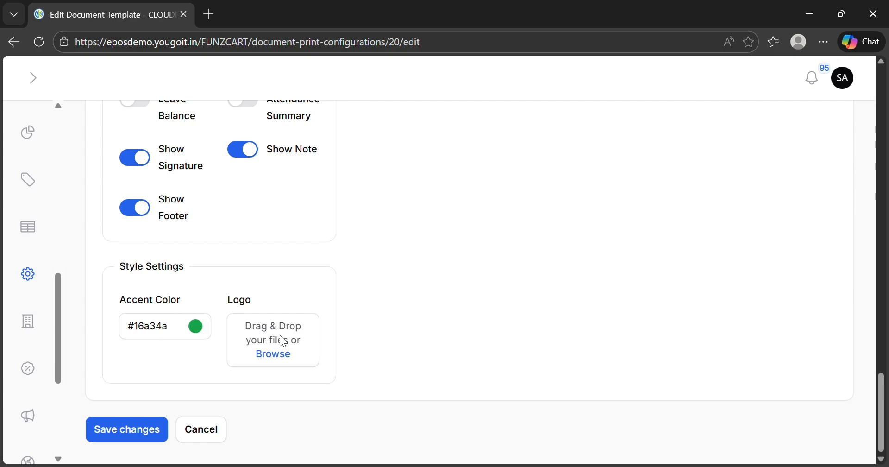
Recheck the payslip preview against its display options and leave the Payslip template without saving changes.
scroll(283, 340, up, 12)
scroll(571, 400, up, 12)
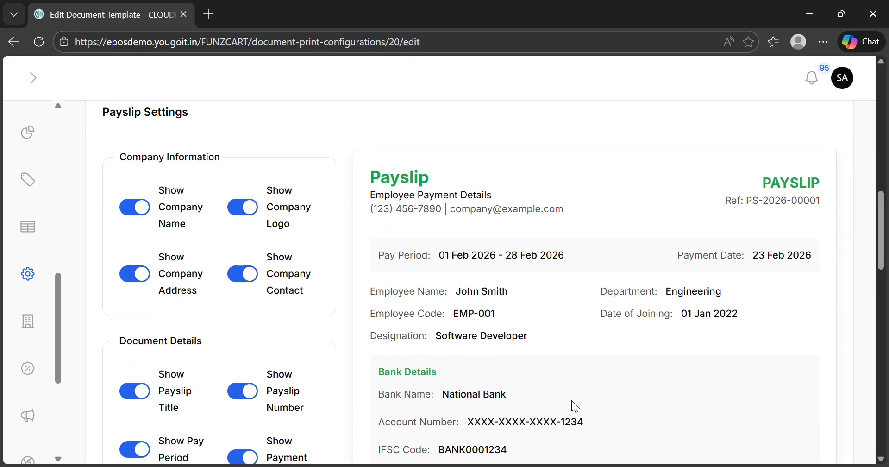
scroll(559, 248, down, 4)
scroll(555, 181, down, 12)
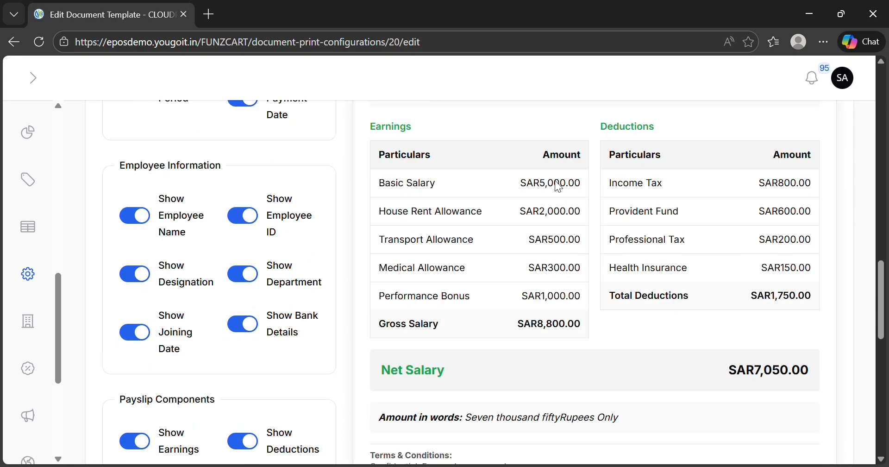
scroll(555, 181, up, 12)
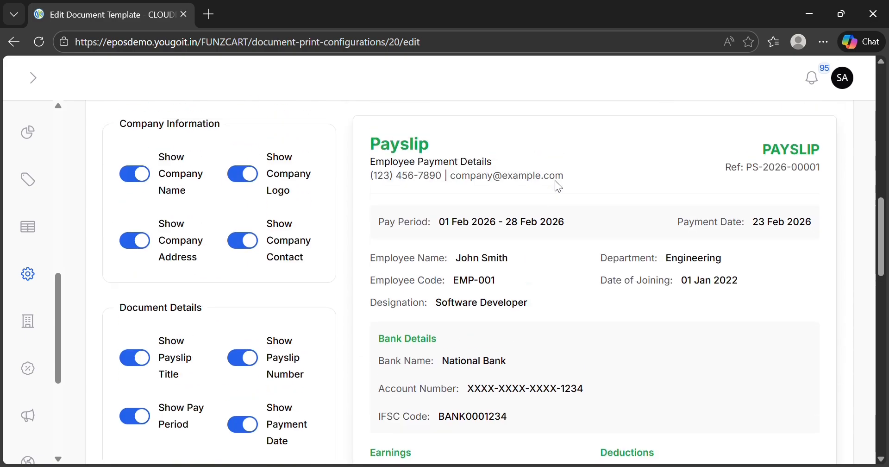
scroll(554, 181, down, 3)
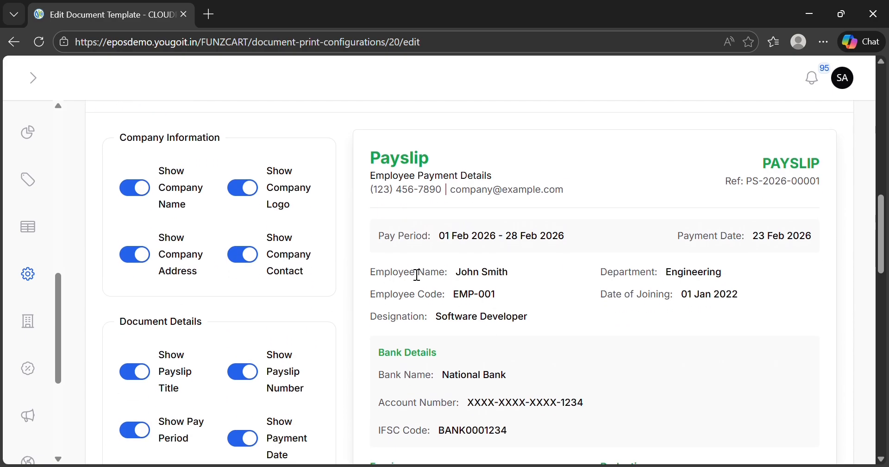
scroll(509, 299, down, 8)
scroll(510, 299, down, 10)
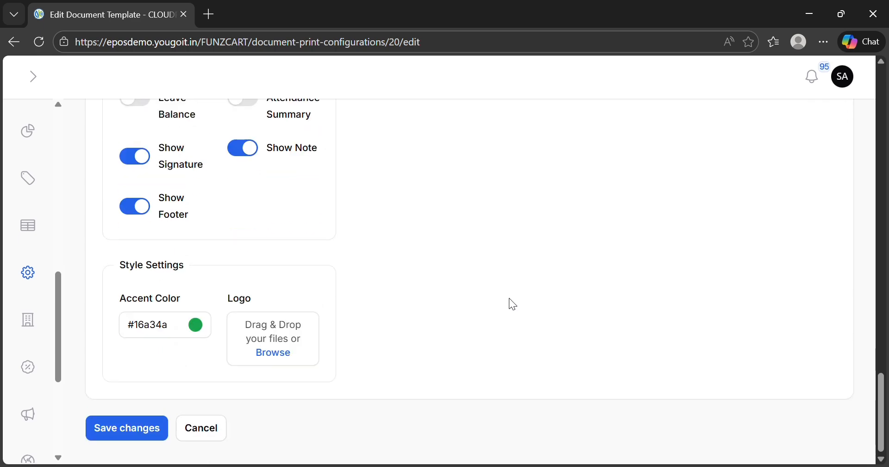
click(200, 430)
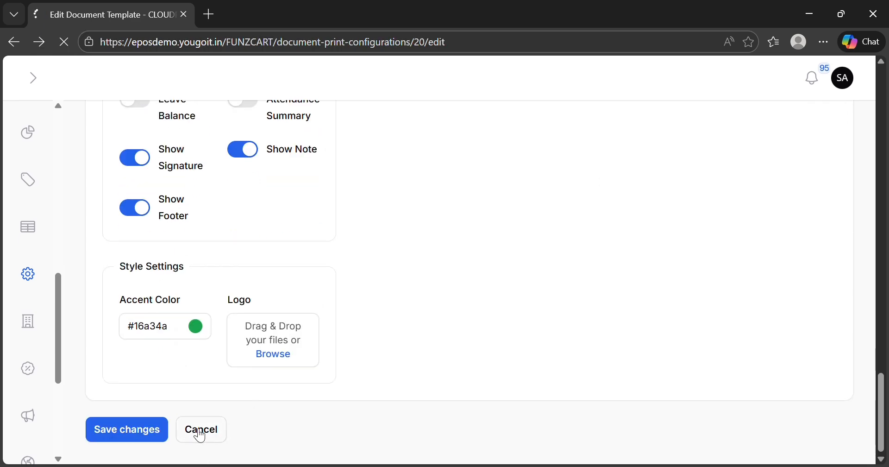